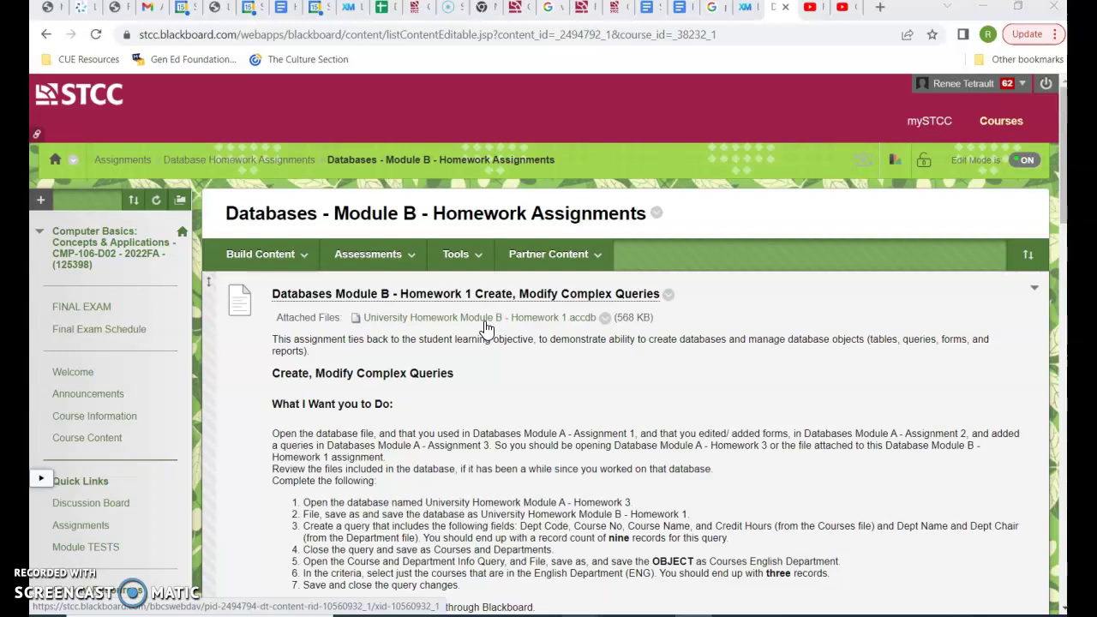
Step: Open the attached University Homework Module B - Homework 1.accdb file from the first homework assignment in Access
{"action": "left_click", "coordinate": [486, 318]}
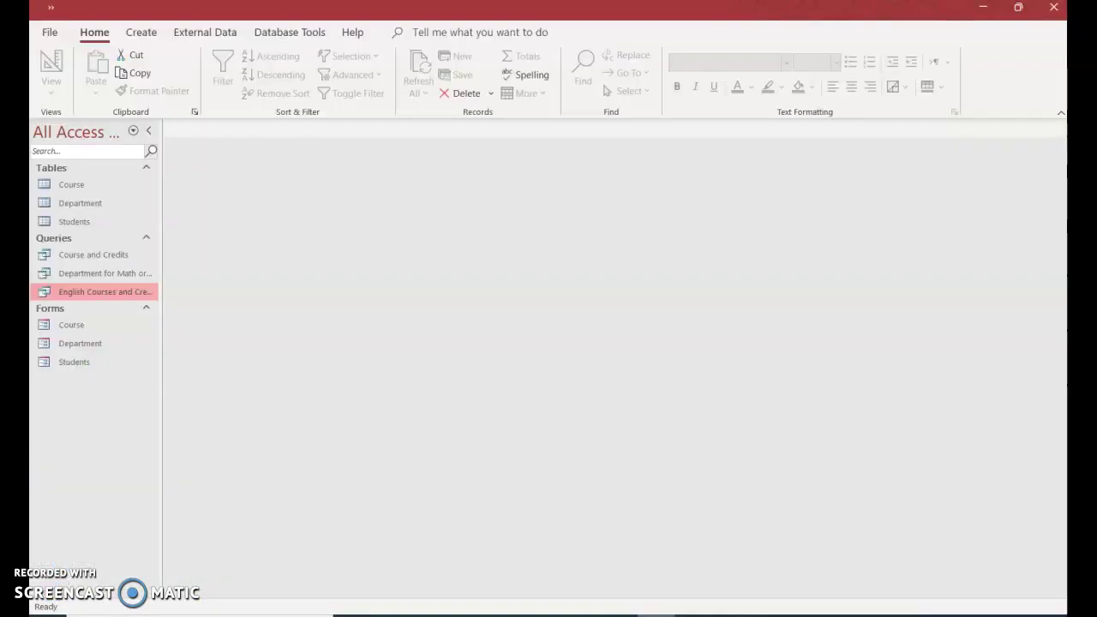
Step: Examine the Students table's records and its Contact Information field properties in Design view, and close the table
{"action": "double_click", "coordinate": [75, 222]}
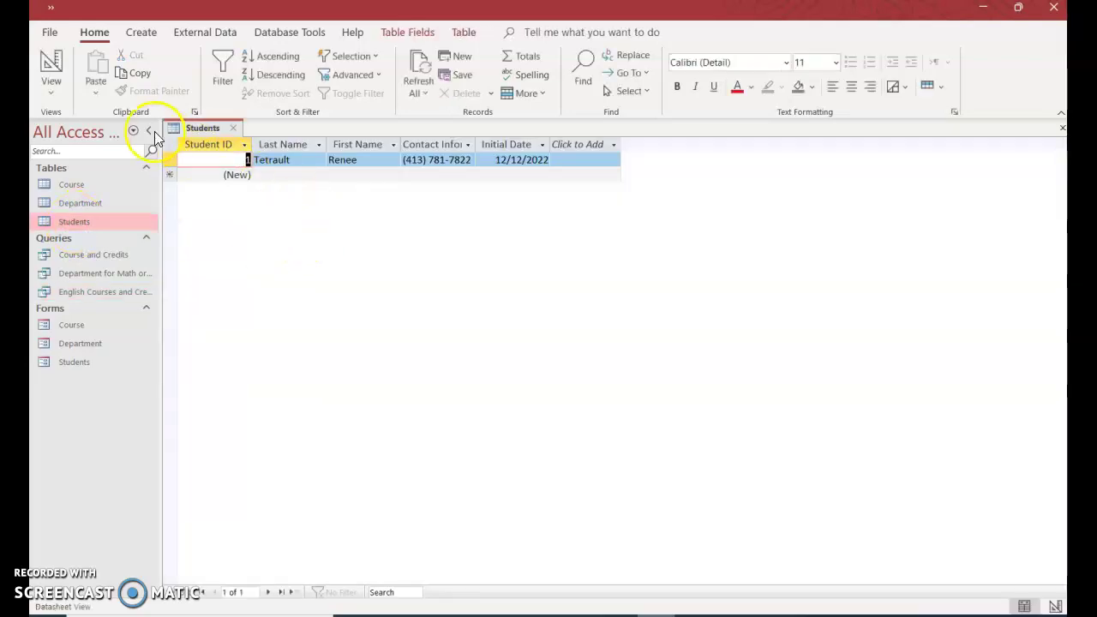
{"action": "left_click", "coordinate": [65, 73]}
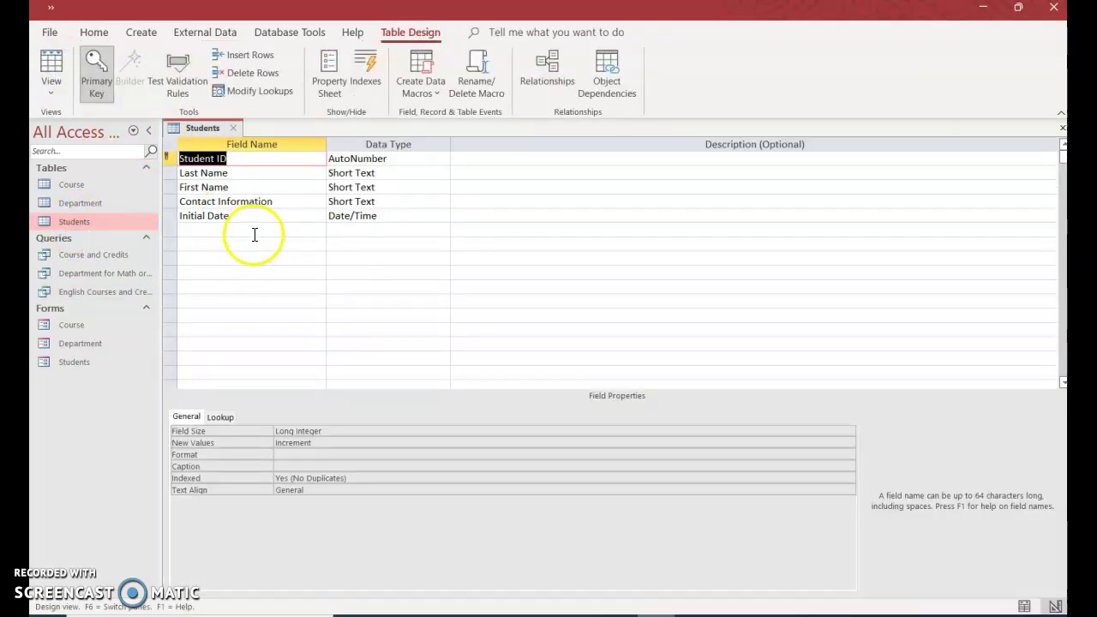
{"action": "left_click", "coordinate": [258, 205]}
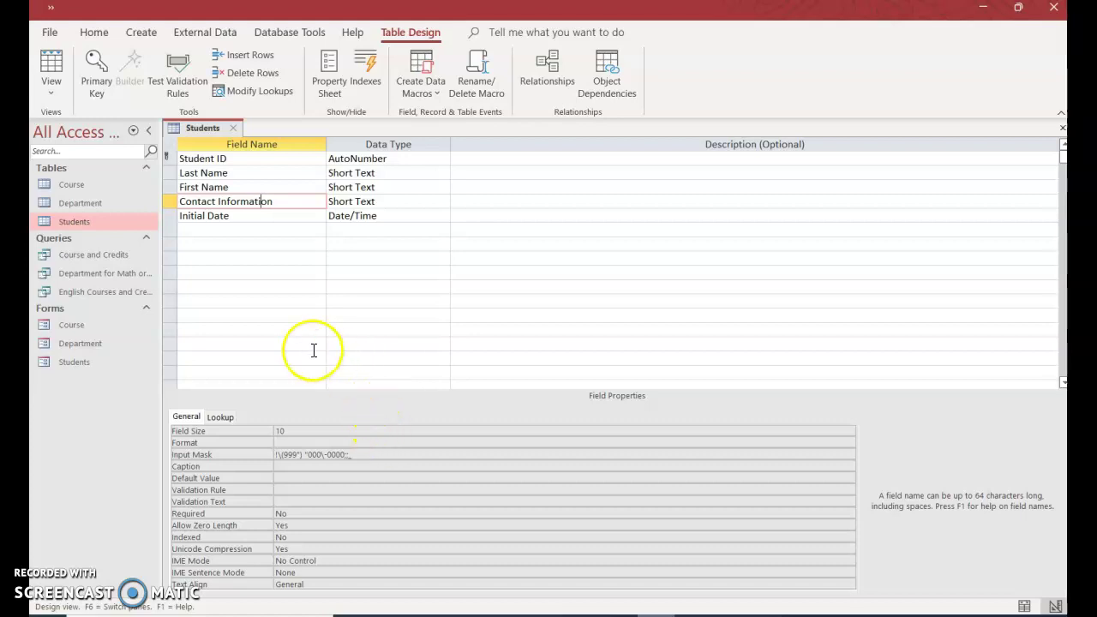
{"action": "left_click", "coordinate": [232, 128]}
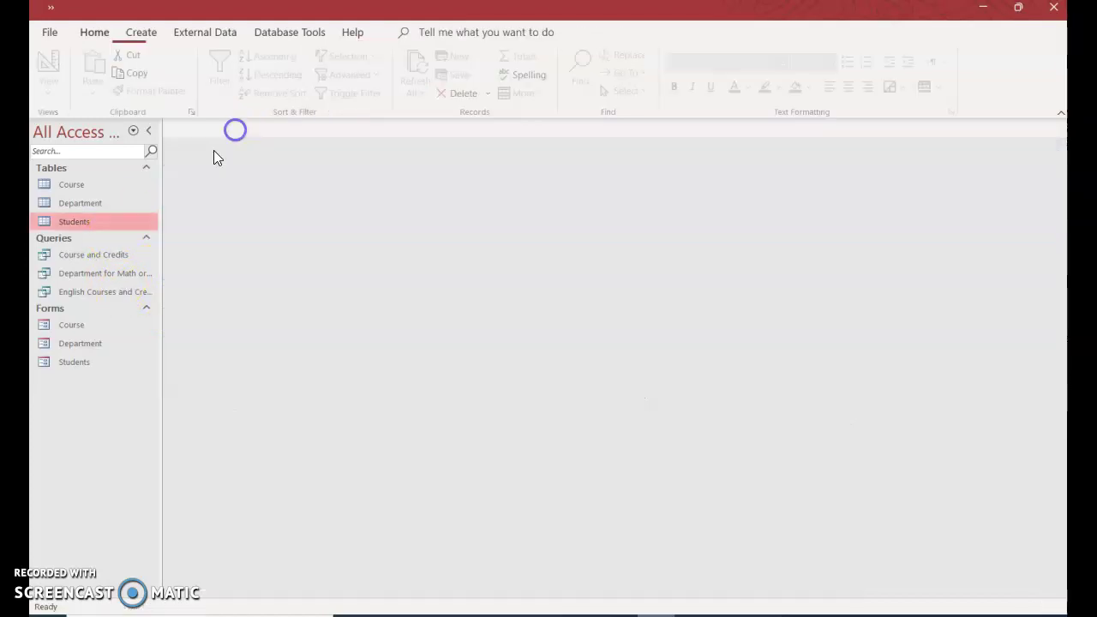
Step: Review the Course, Department and Students forms, and close all three
{"action": "left_click", "coordinate": [74, 326]}
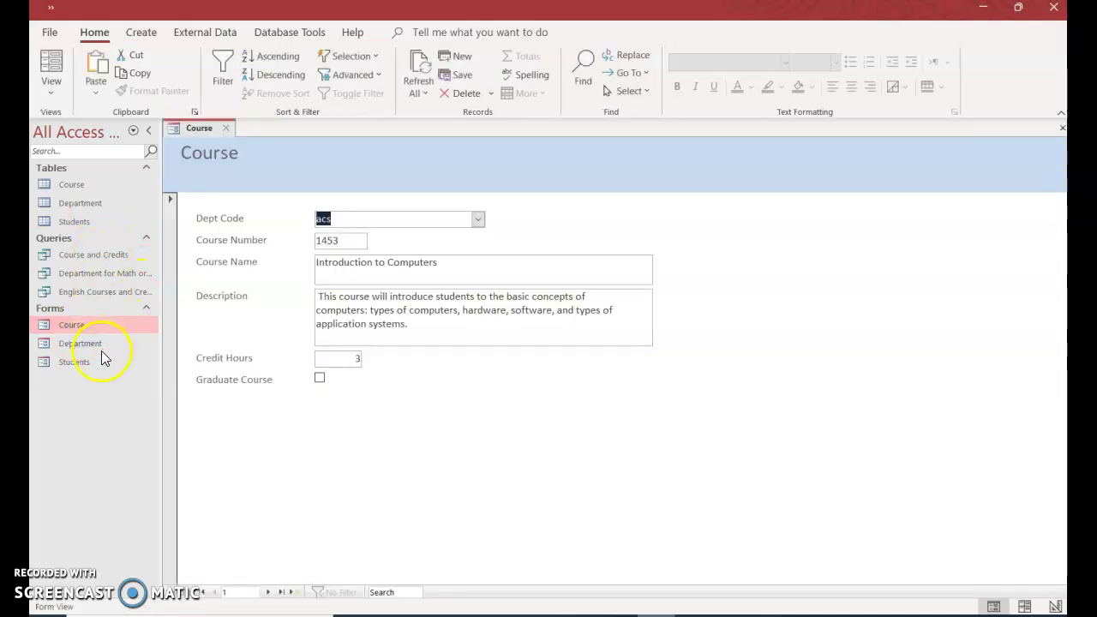
{"action": "double_click", "coordinate": [95, 344]}
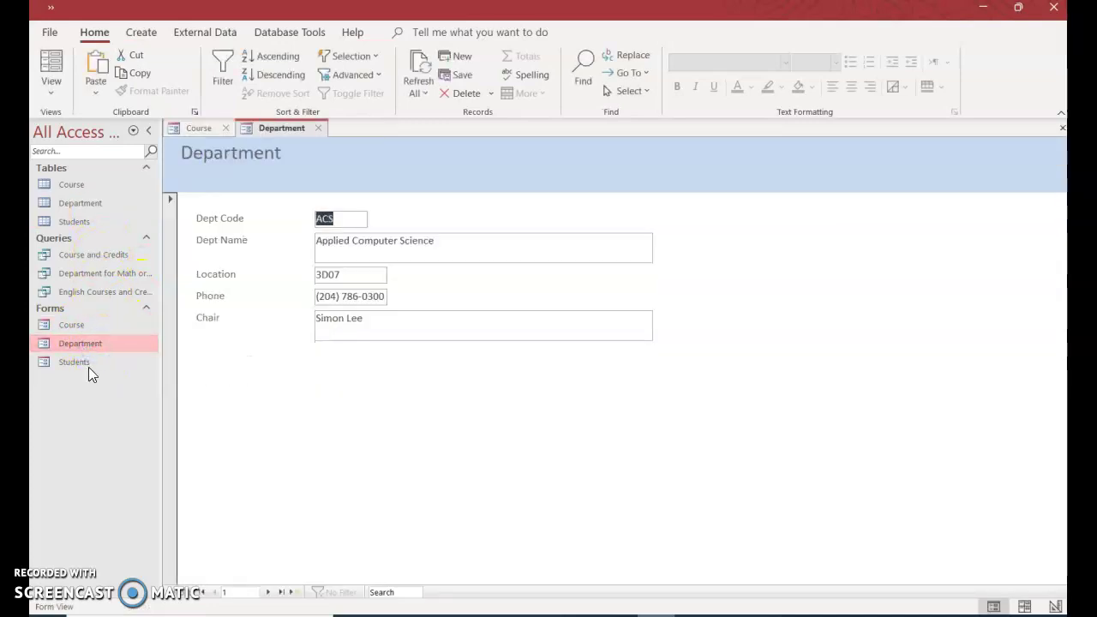
{"action": "double_click", "coordinate": [88, 366]}
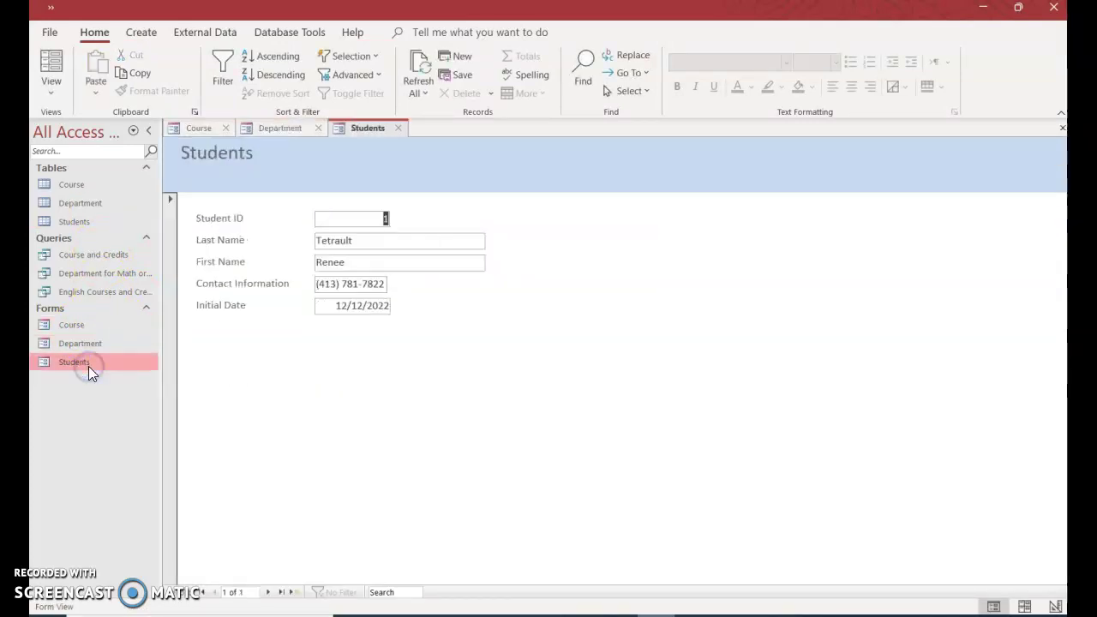
{"action": "left_click", "coordinate": [400, 128]}
{"action": "left_click", "coordinate": [319, 128]}
{"action": "left_click", "coordinate": [226, 129]}
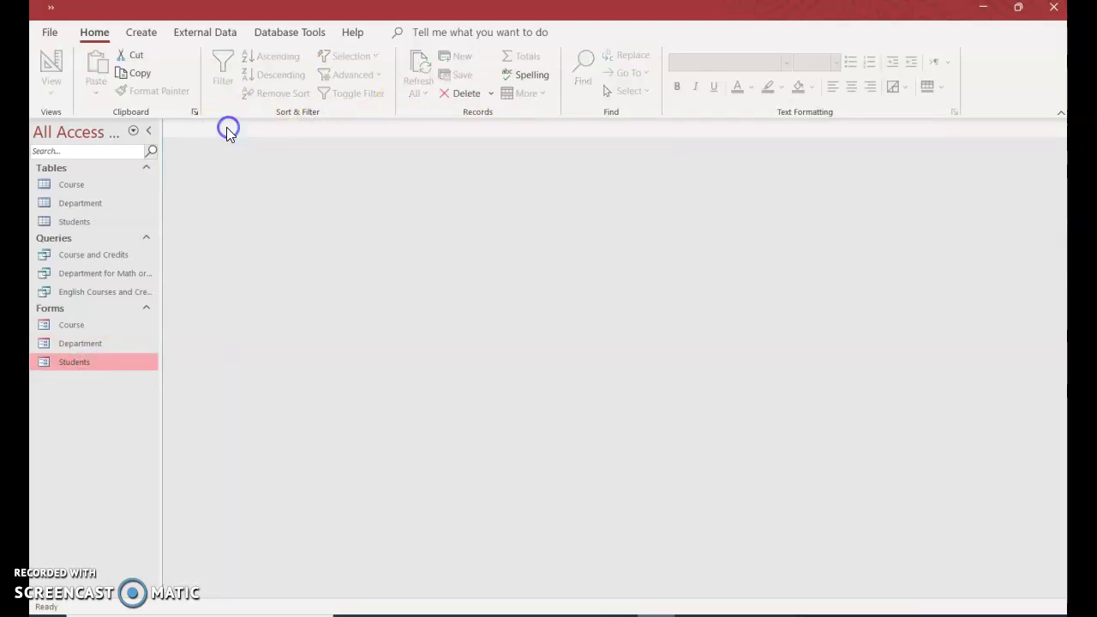
Step: Review the results of the Course and Credits, Department for Math or ACS, and English Courses and Credits queries, and close them
{"action": "double_click", "coordinate": [92, 256]}
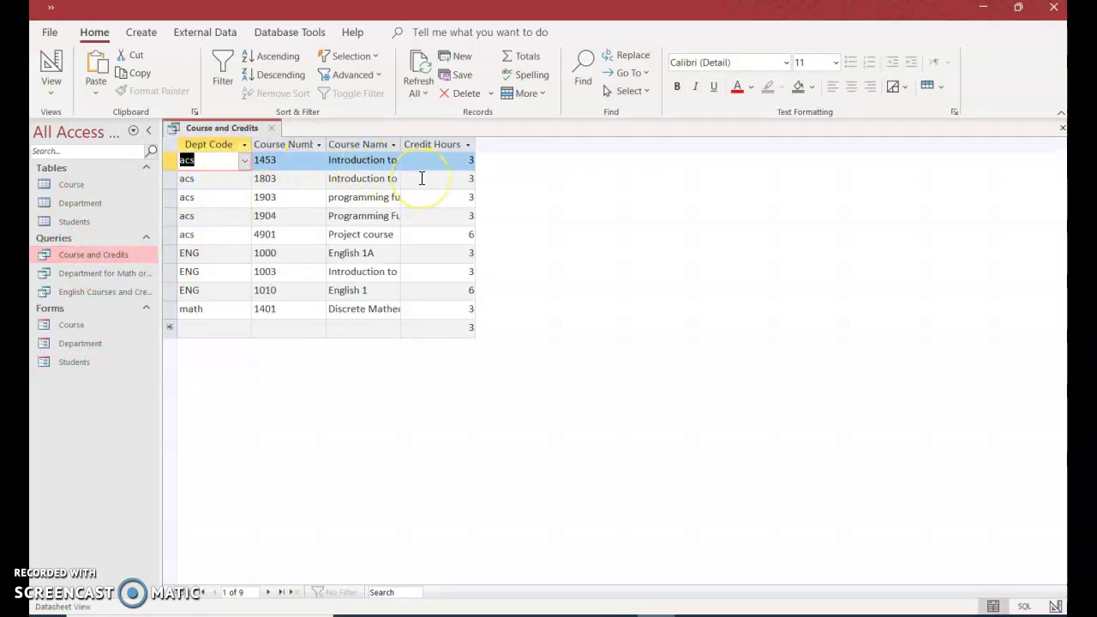
{"action": "left_click", "coordinate": [76, 272]}
{"action": "double_click", "coordinate": [76, 272]}
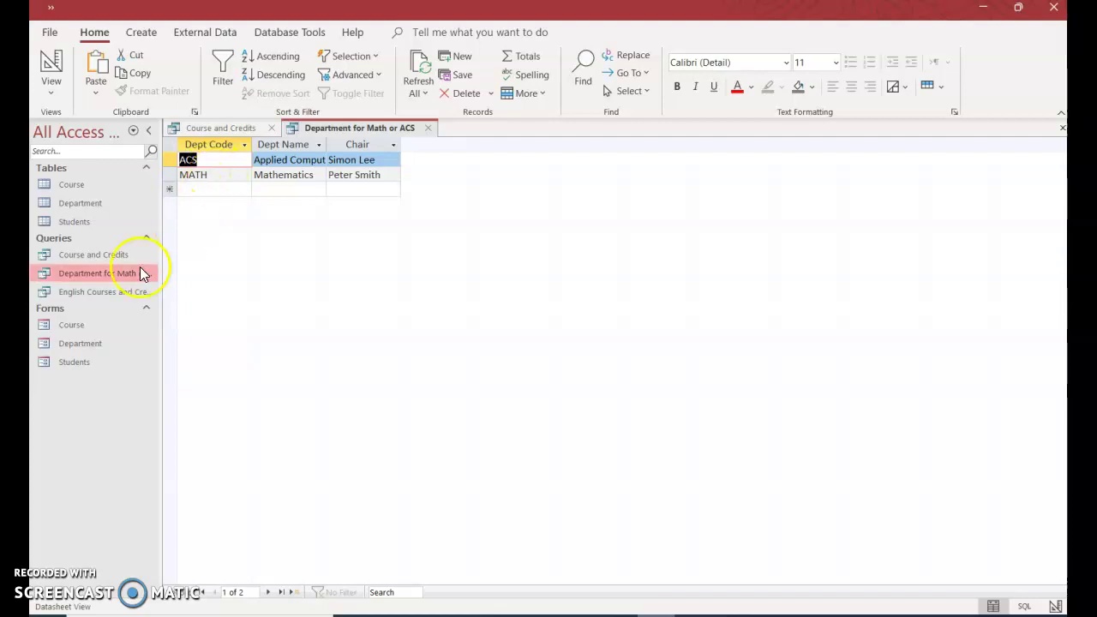
{"action": "double_click", "coordinate": [88, 293]}
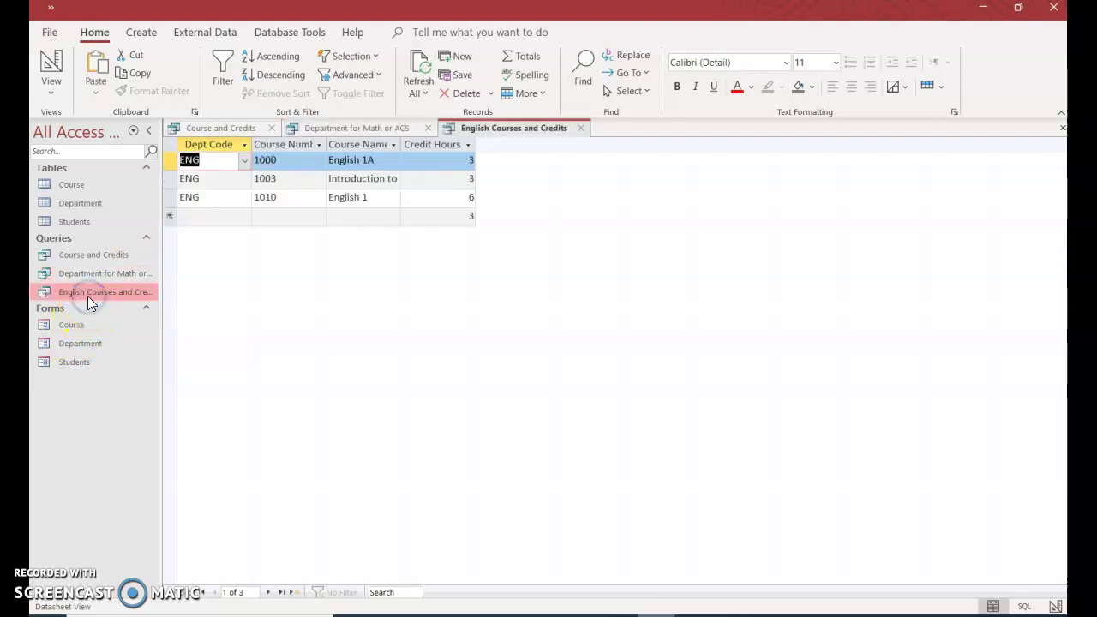
{"action": "left_click", "coordinate": [1062, 129]}
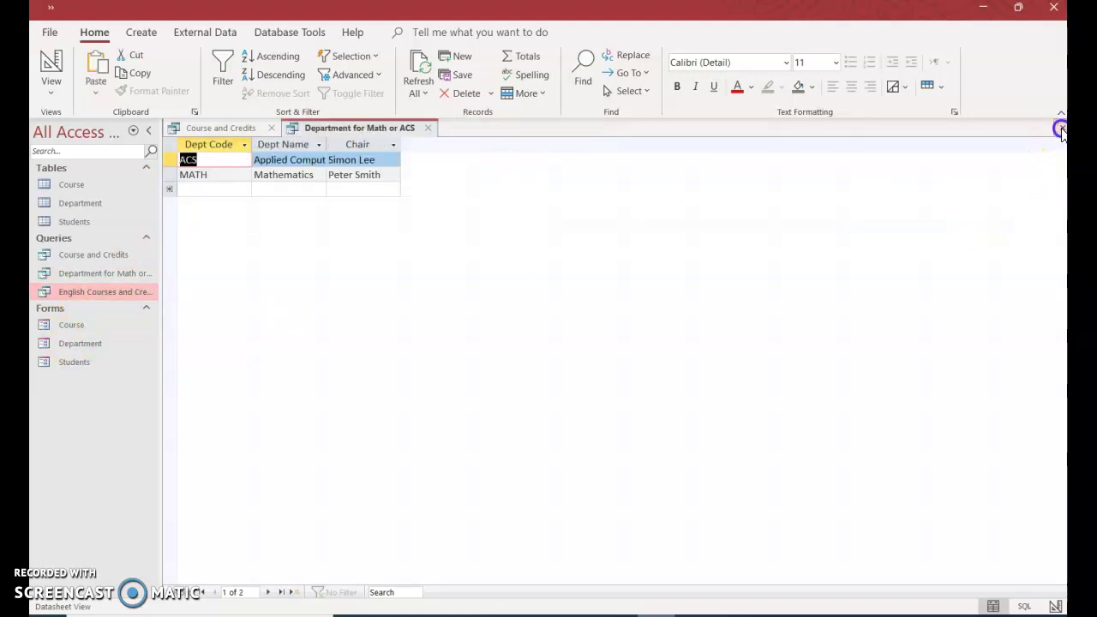
{"action": "left_click", "coordinate": [1062, 129]}
{"action": "left_click", "coordinate": [1060, 128]}
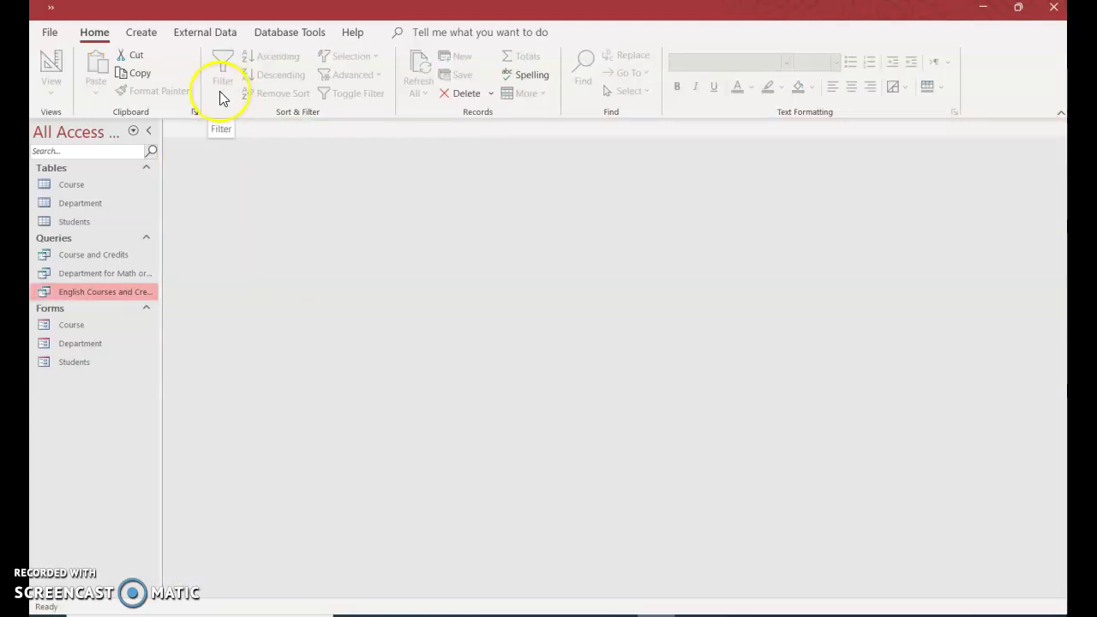
Step: Start a new query with the Simple Query Wizard, using the Course table as its field source
{"action": "left_click", "coordinate": [144, 34]}
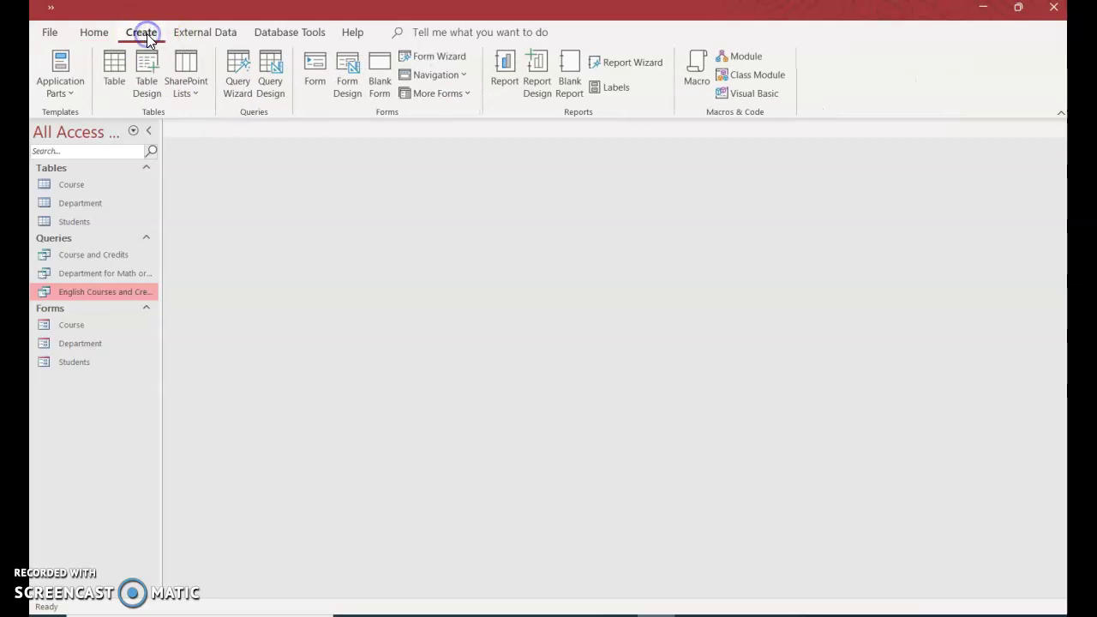
{"action": "left_click", "coordinate": [241, 77]}
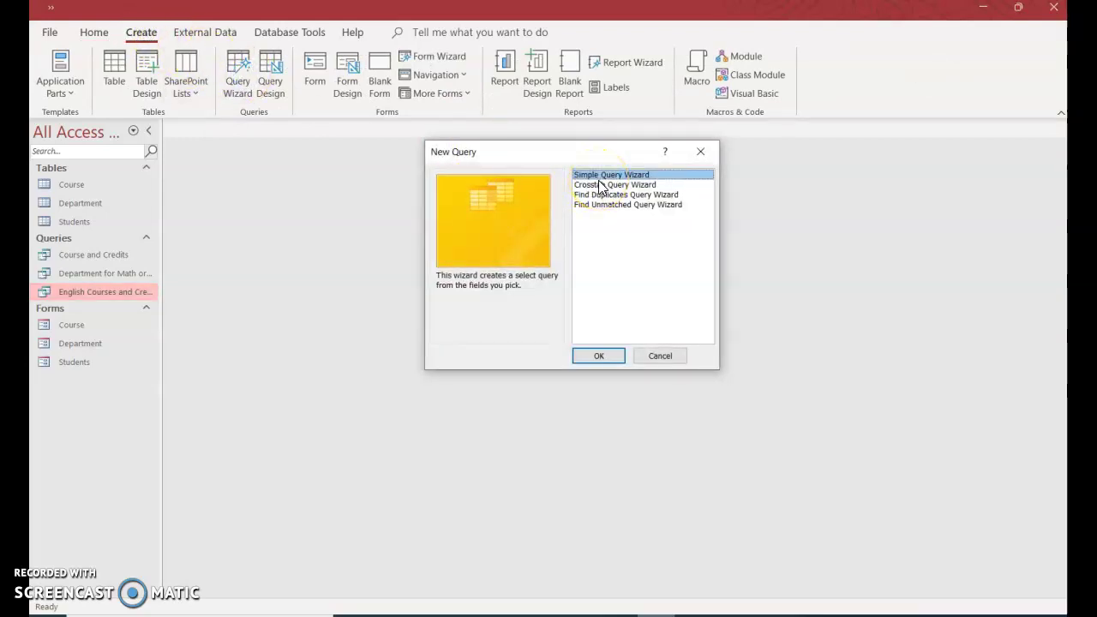
{"action": "left_click", "coordinate": [597, 358]}
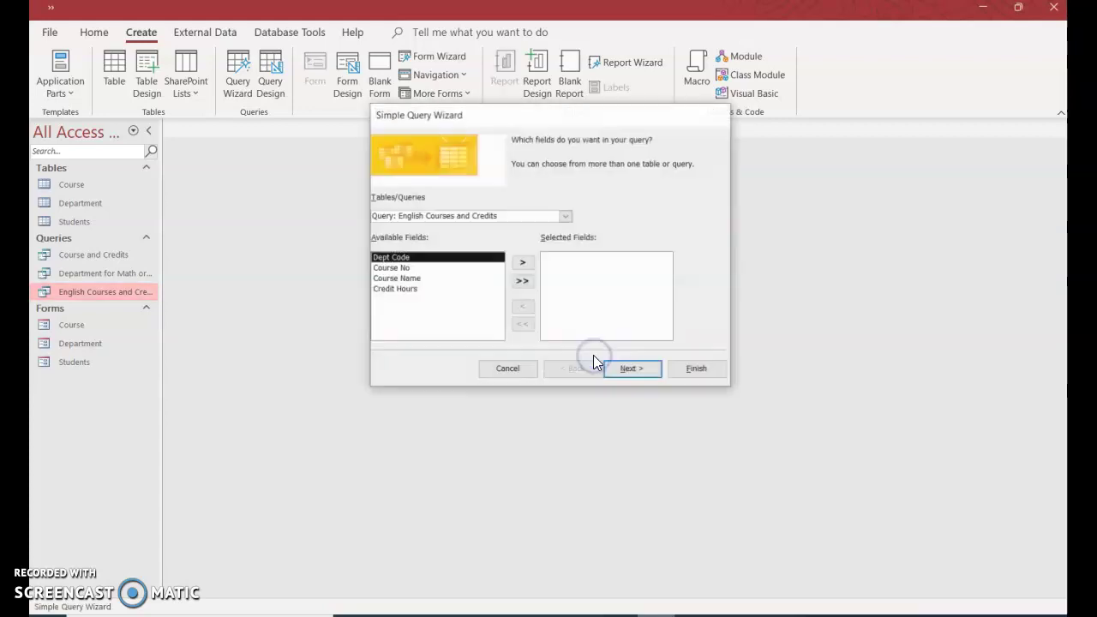
{"action": "left_click", "coordinate": [568, 217]}
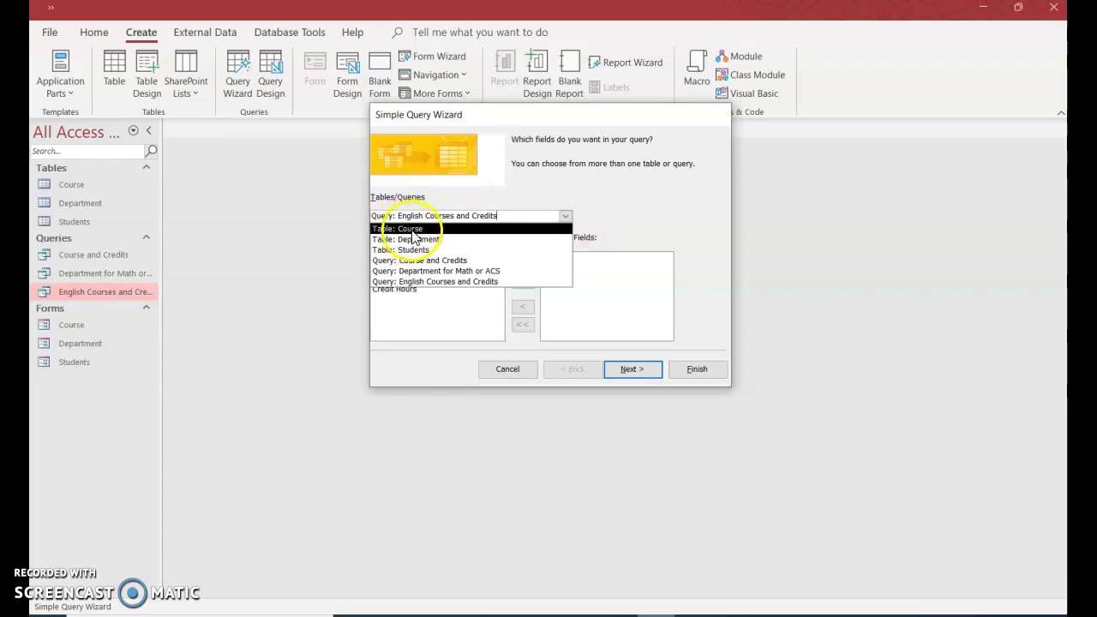
{"action": "left_click", "coordinate": [411, 230]}
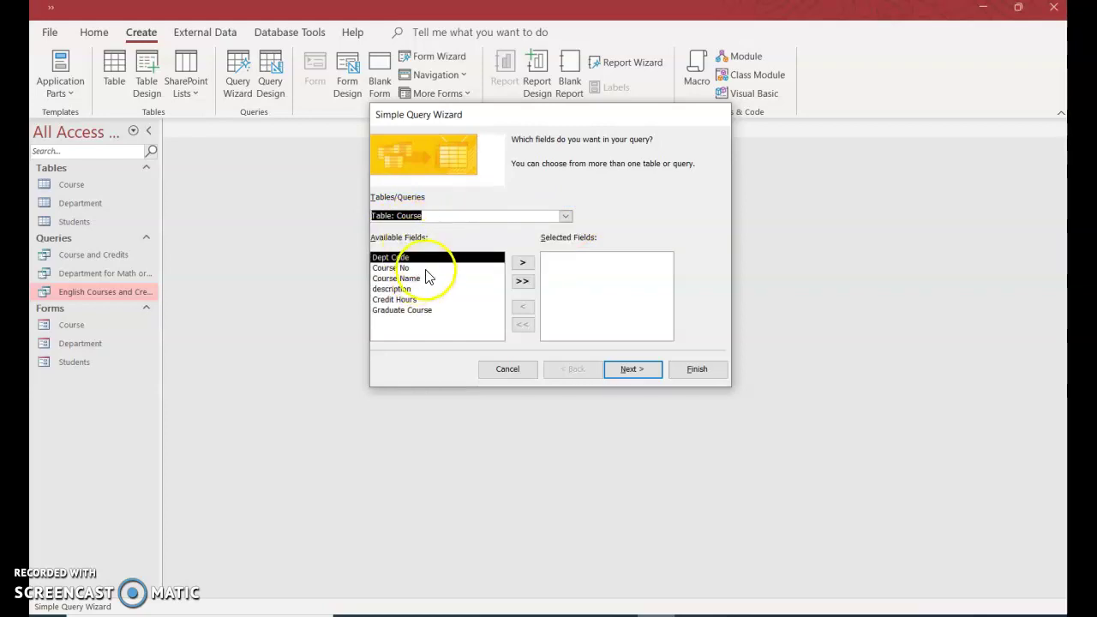
Step: Add Dept Code, Course No, Course Name and Credit Hours from the Course table to the query, leaving out Graduate Course
{"action": "left_click", "coordinate": [522, 282]}
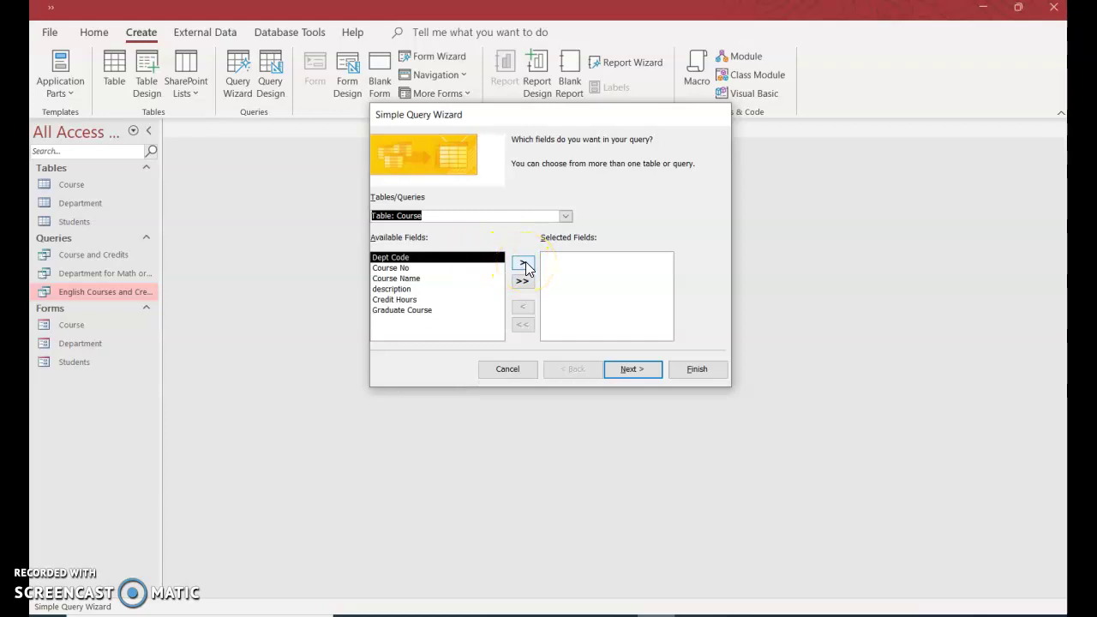
{"action": "double_click", "coordinate": [399, 257]}
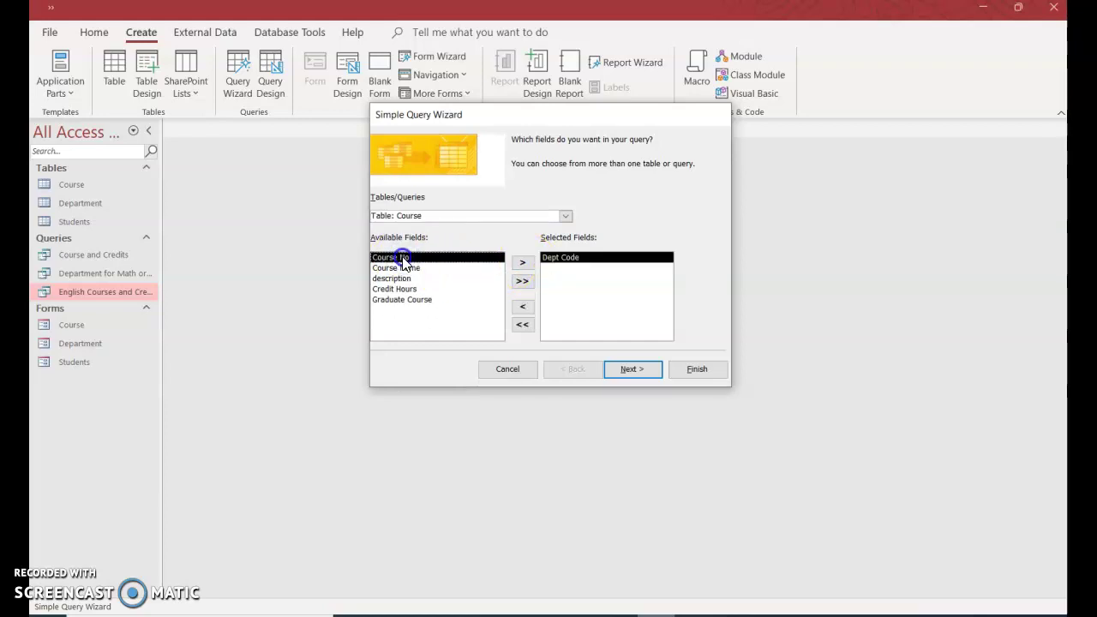
{"action": "double_click", "coordinate": [403, 258]}
{"action": "left_click", "coordinate": [523, 263]}
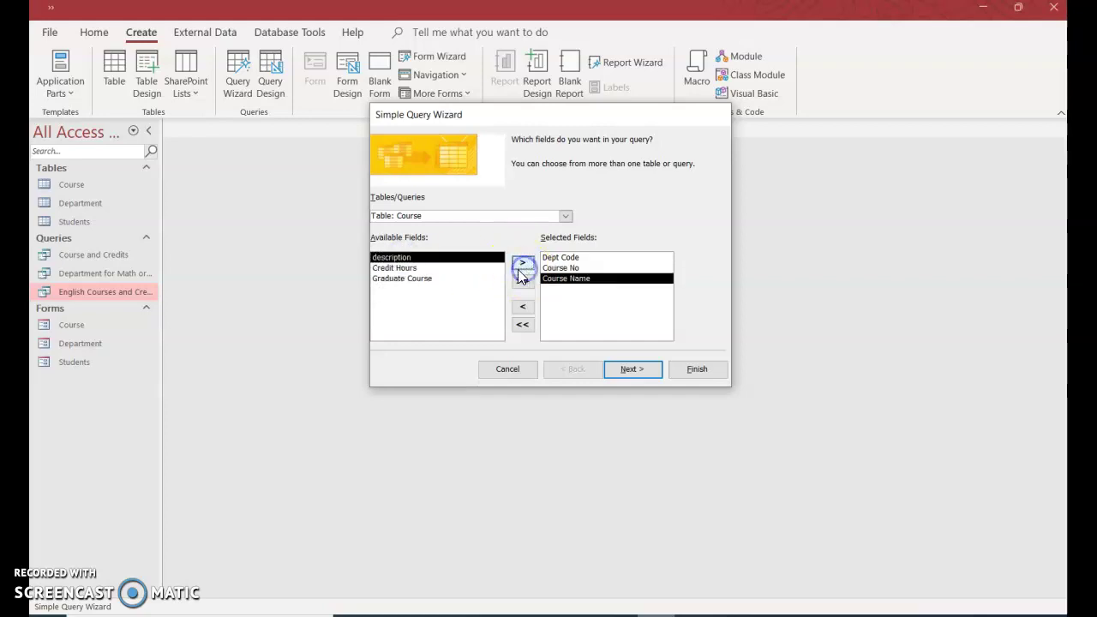
{"action": "left_click", "coordinate": [405, 269]}
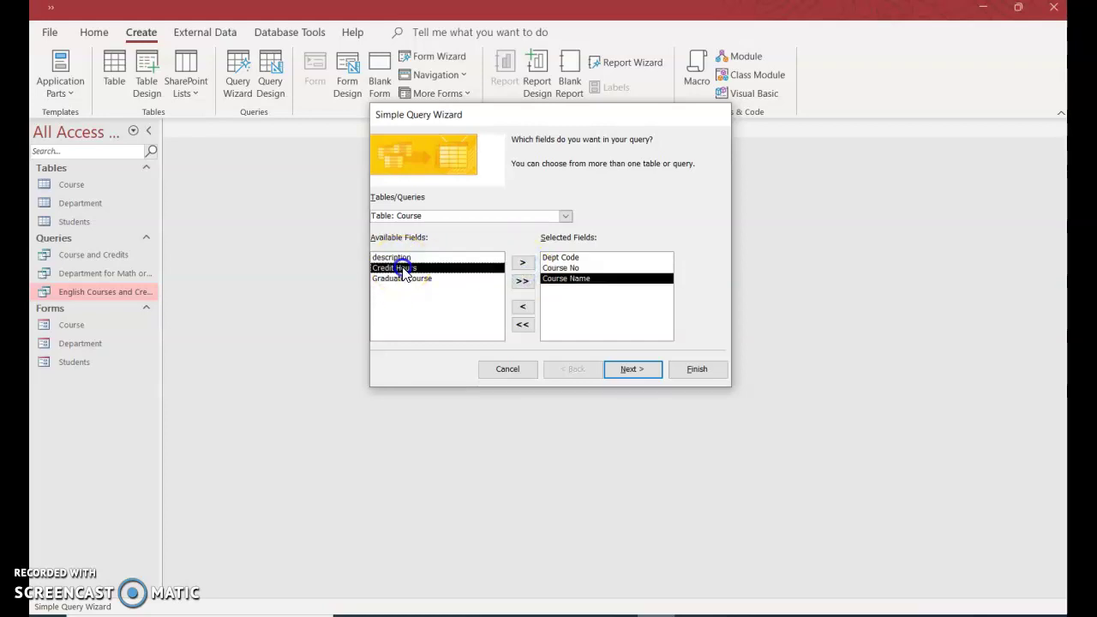
{"action": "left_click", "coordinate": [524, 264]}
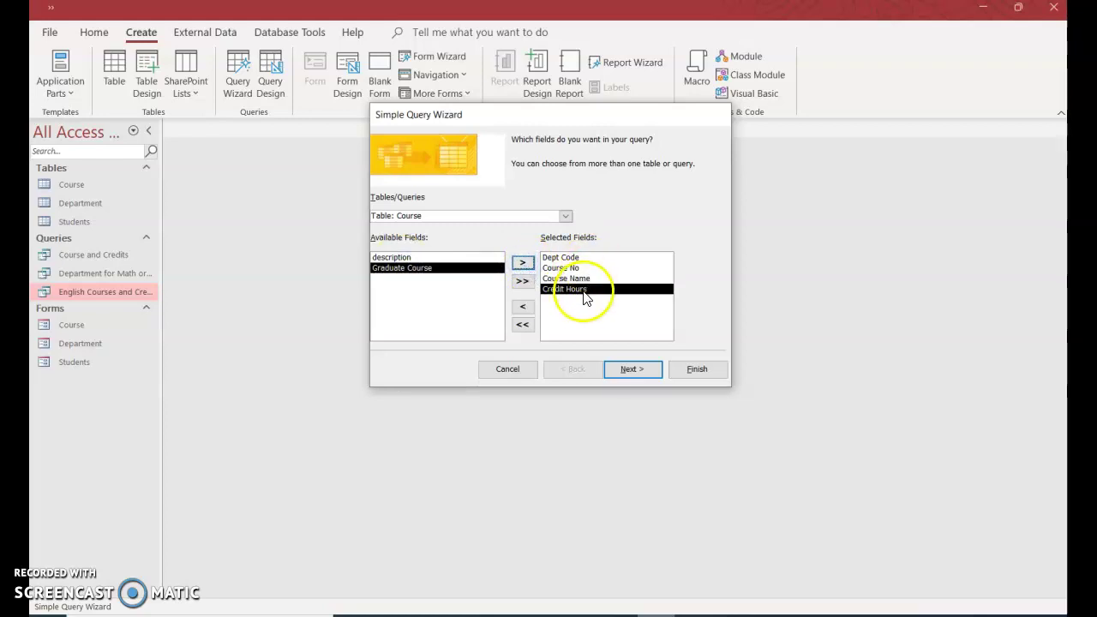
{"action": "left_click", "coordinate": [523, 263]}
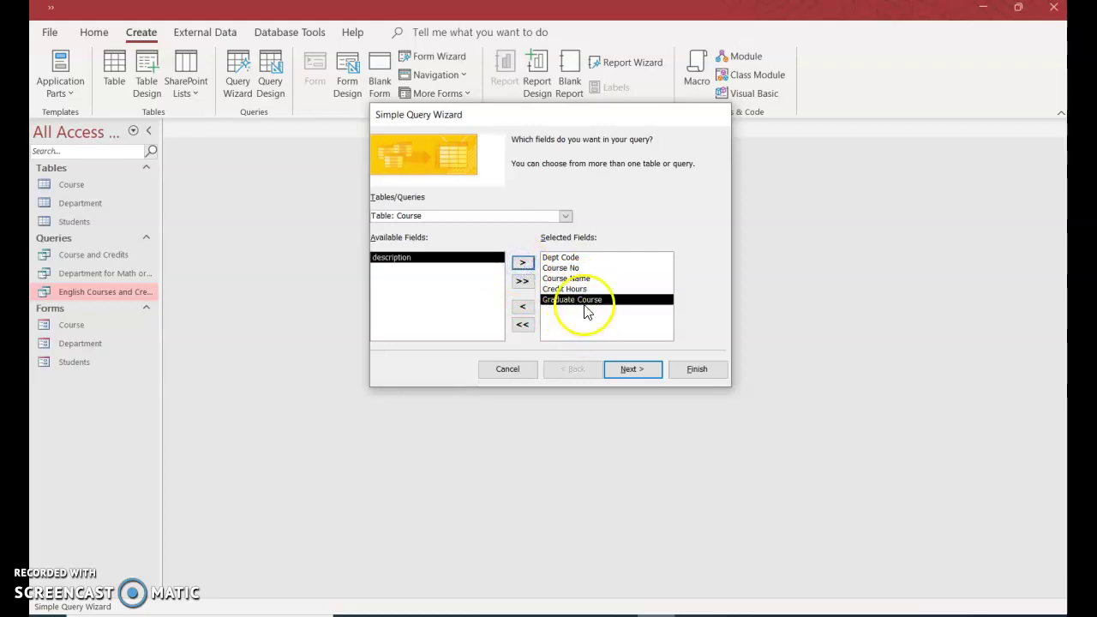
{"action": "left_click", "coordinate": [522, 307]}
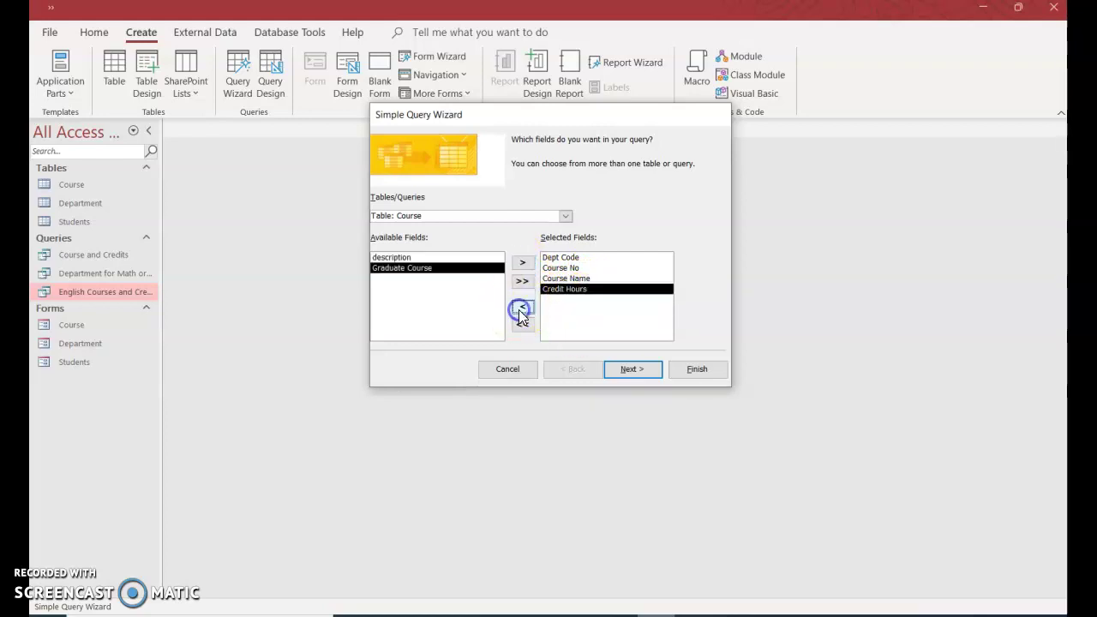
Step: Add Dept name and Dept Chair from the Department table to the query's selected fields
{"action": "left_click", "coordinate": [565, 218]}
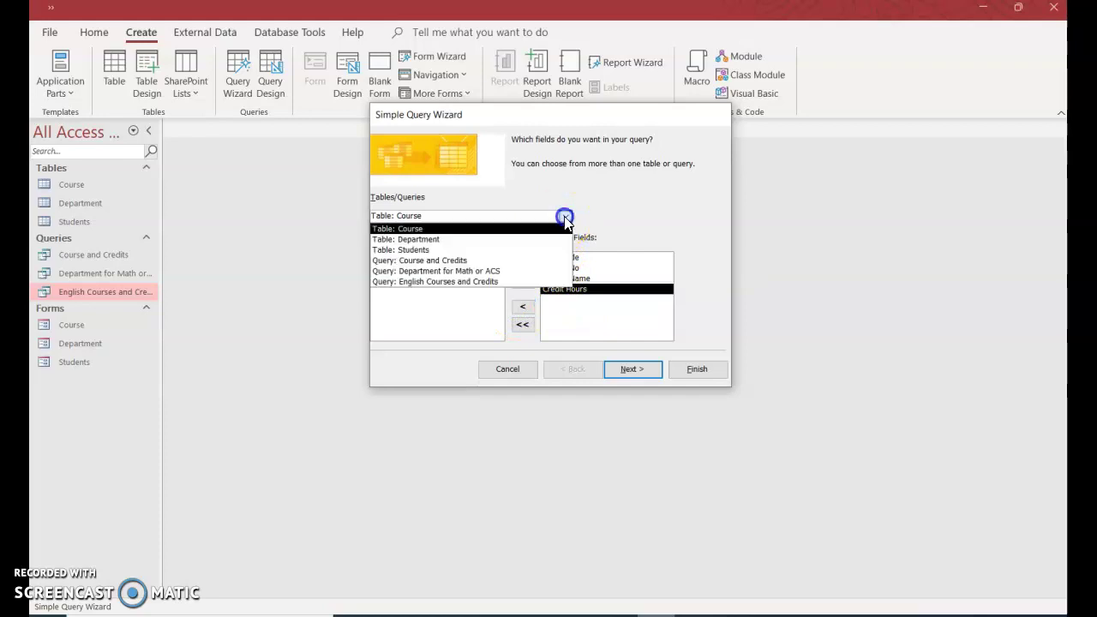
{"action": "left_click", "coordinate": [436, 241]}
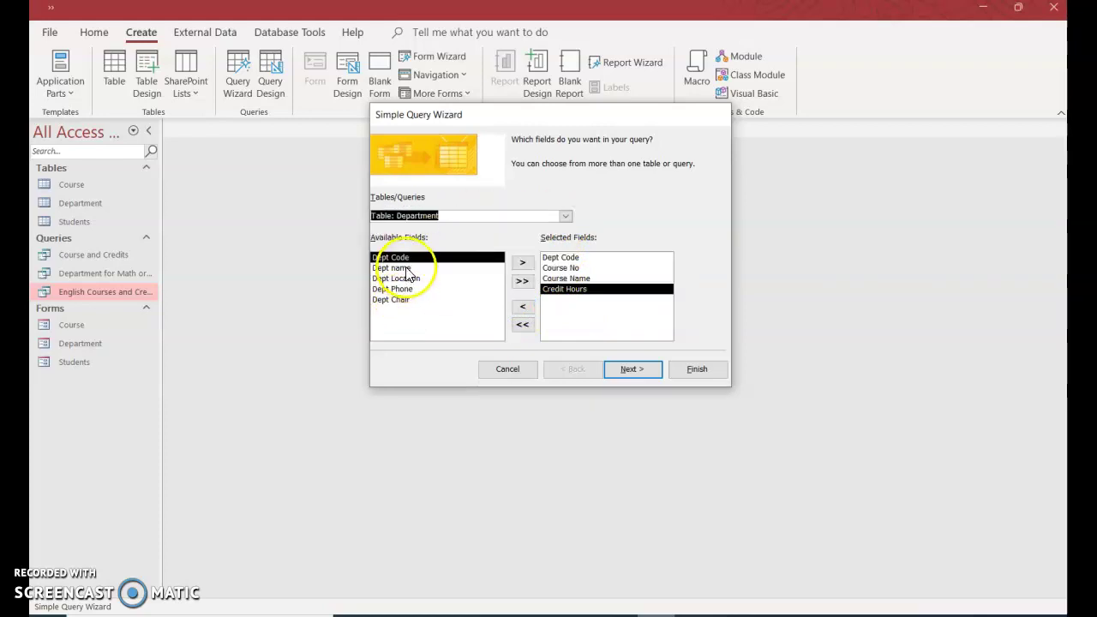
{"action": "double_click", "coordinate": [407, 269]}
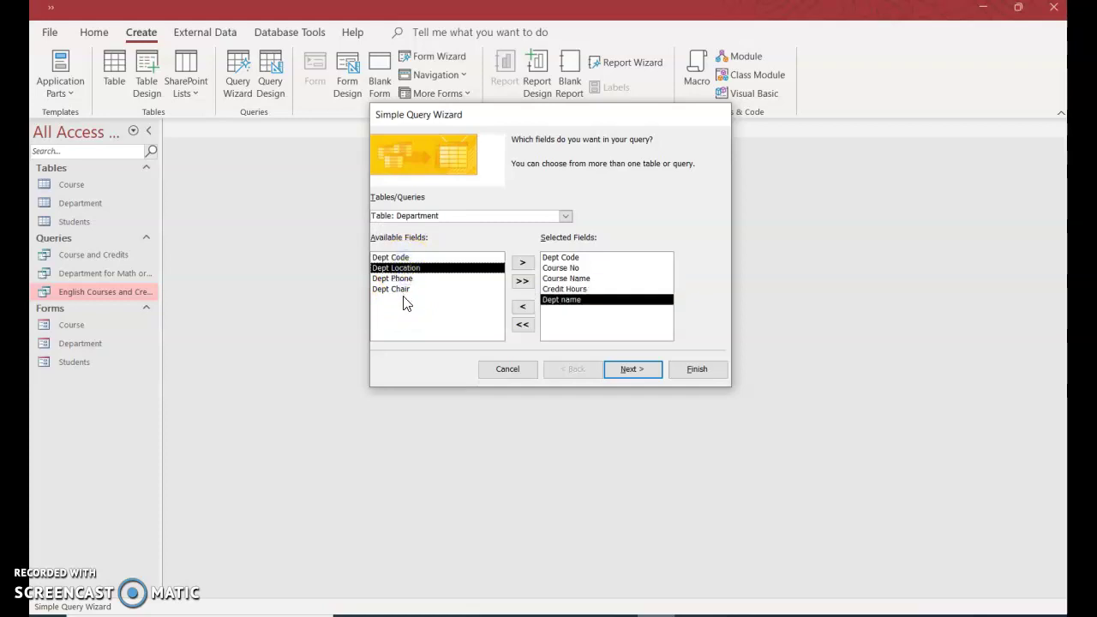
{"action": "double_click", "coordinate": [405, 291]}
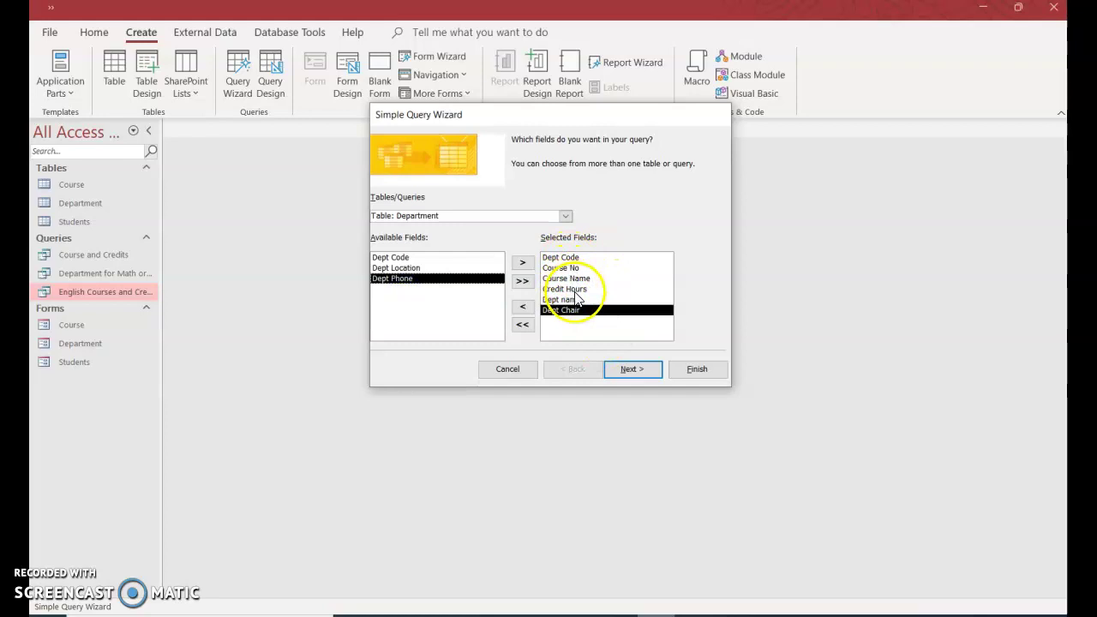
Step: Finish the query wizard with the title Course Query, opening the query to view its information
{"action": "left_click", "coordinate": [634, 375]}
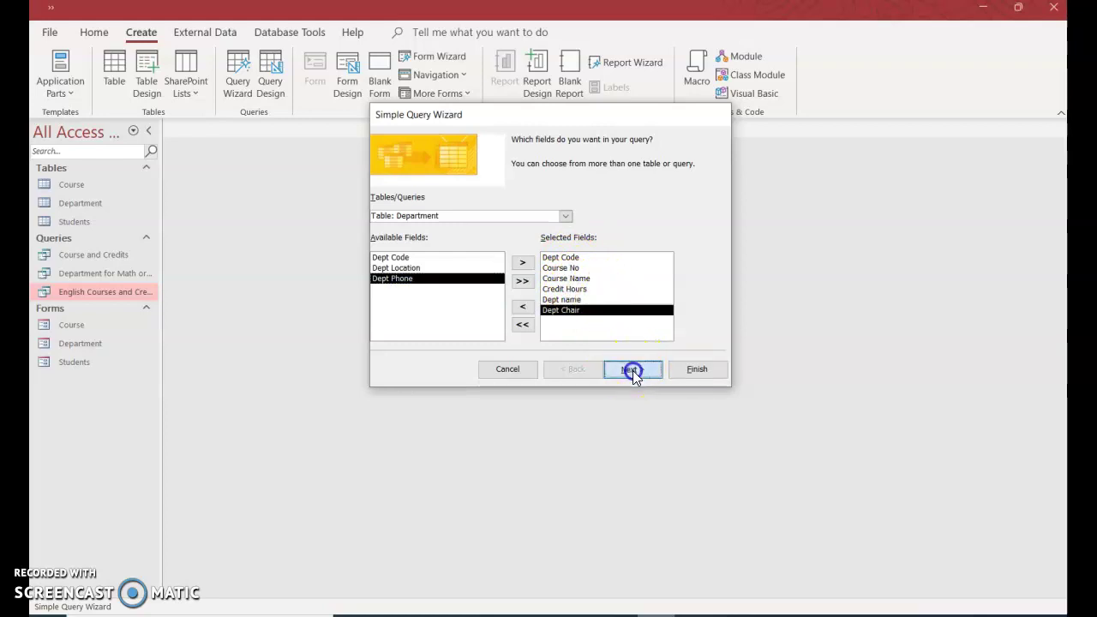
{"action": "left_click", "coordinate": [639, 370]}
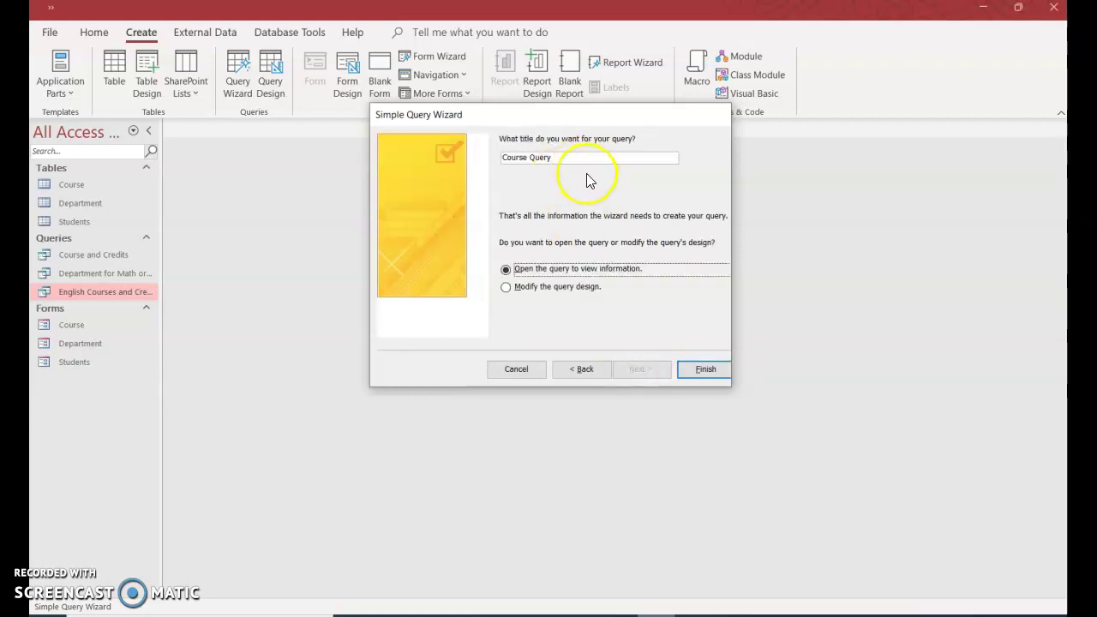
{"action": "left_click", "coordinate": [695, 371]}
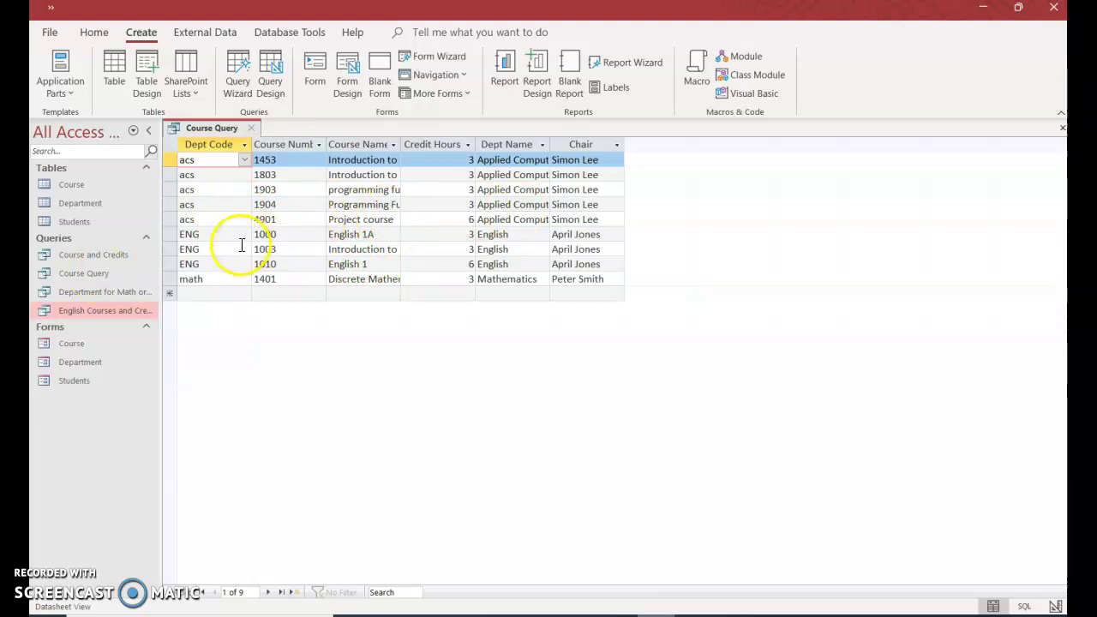
Step: In the design of Course Query, set the Dept Code criteria to eng and run the query
{"action": "left_click", "coordinate": [95, 34]}
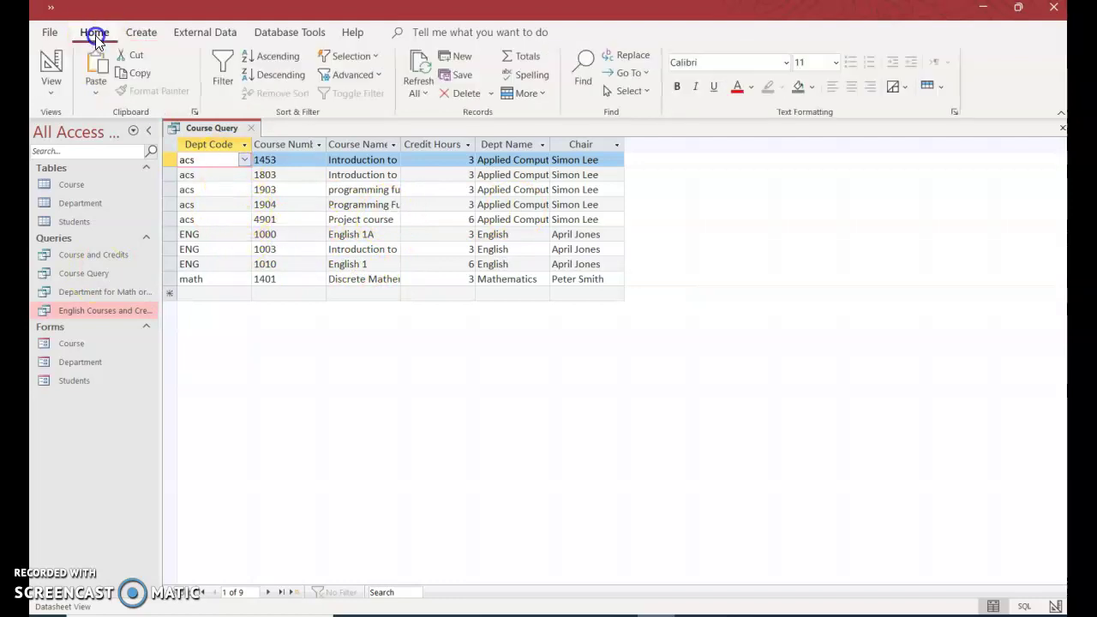
{"action": "left_click", "coordinate": [49, 89]}
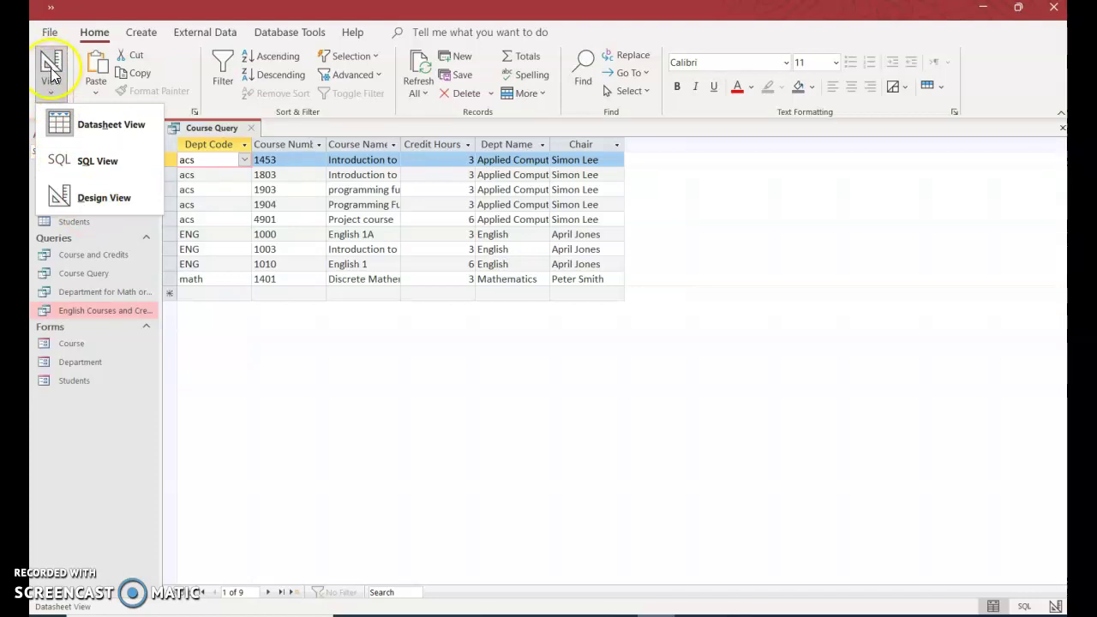
{"action": "left_click", "coordinate": [102, 197]}
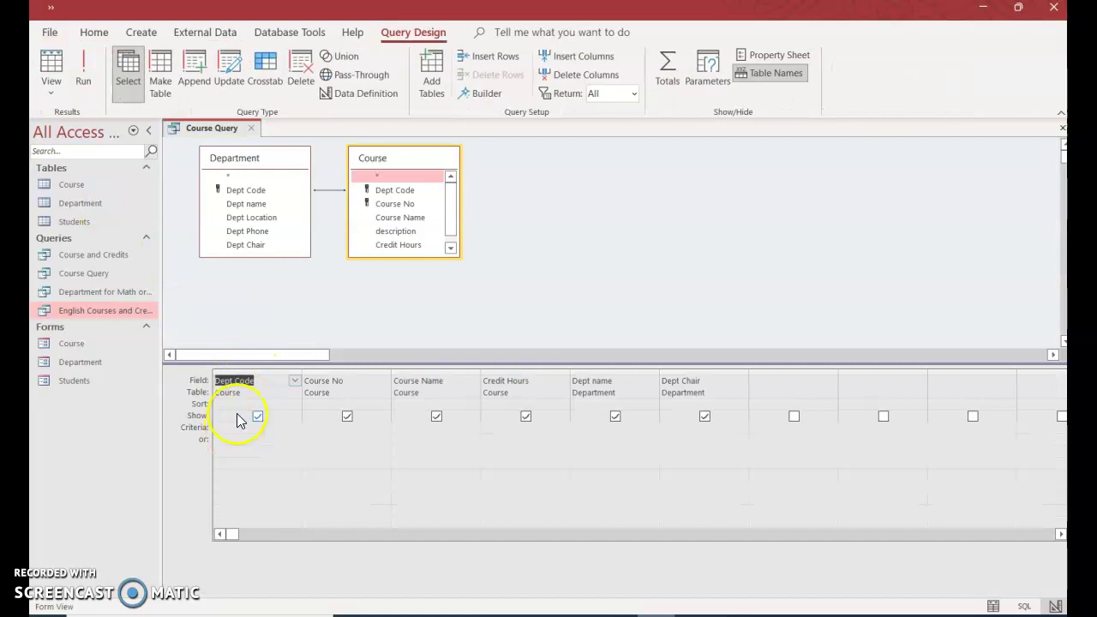
{"action": "left_click", "coordinate": [223, 432]}
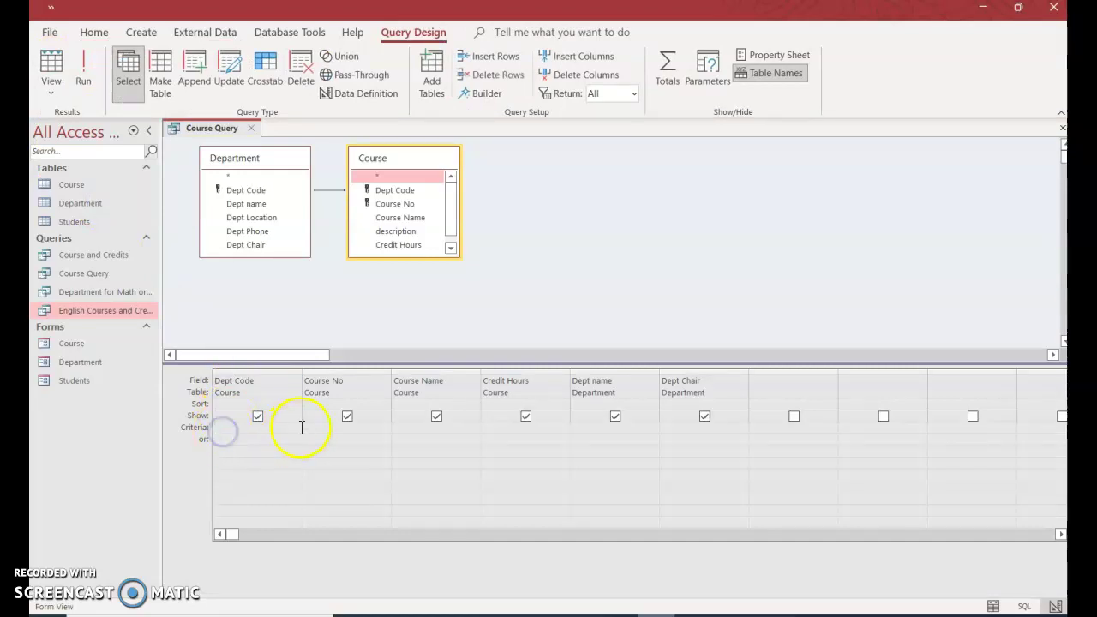
{"action": "type", "text": "eng"}
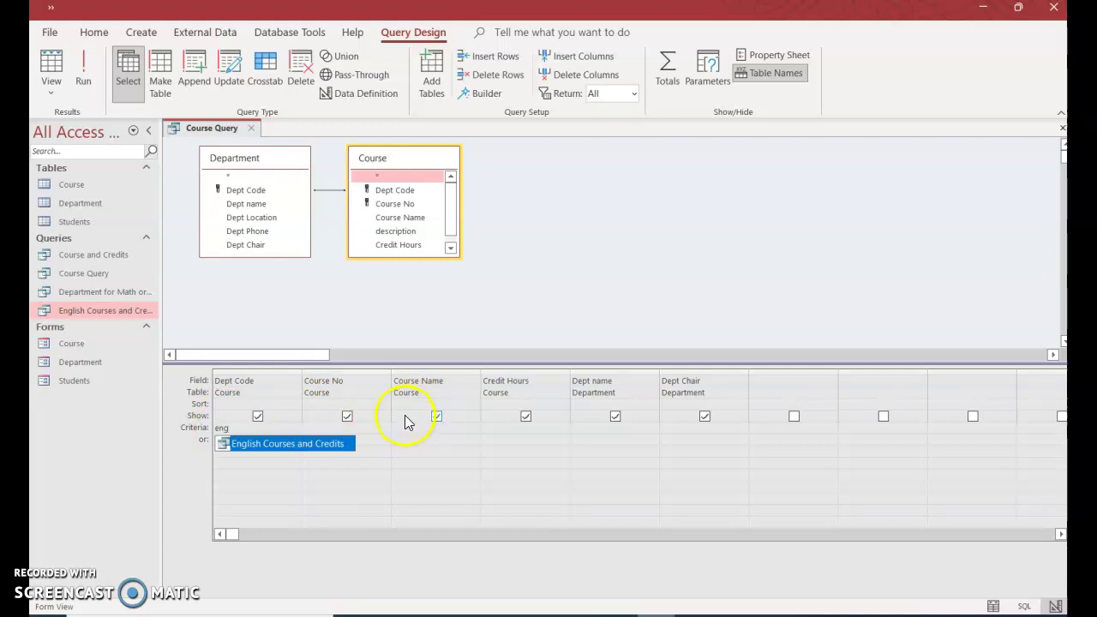
{"action": "left_click", "coordinate": [84, 68]}
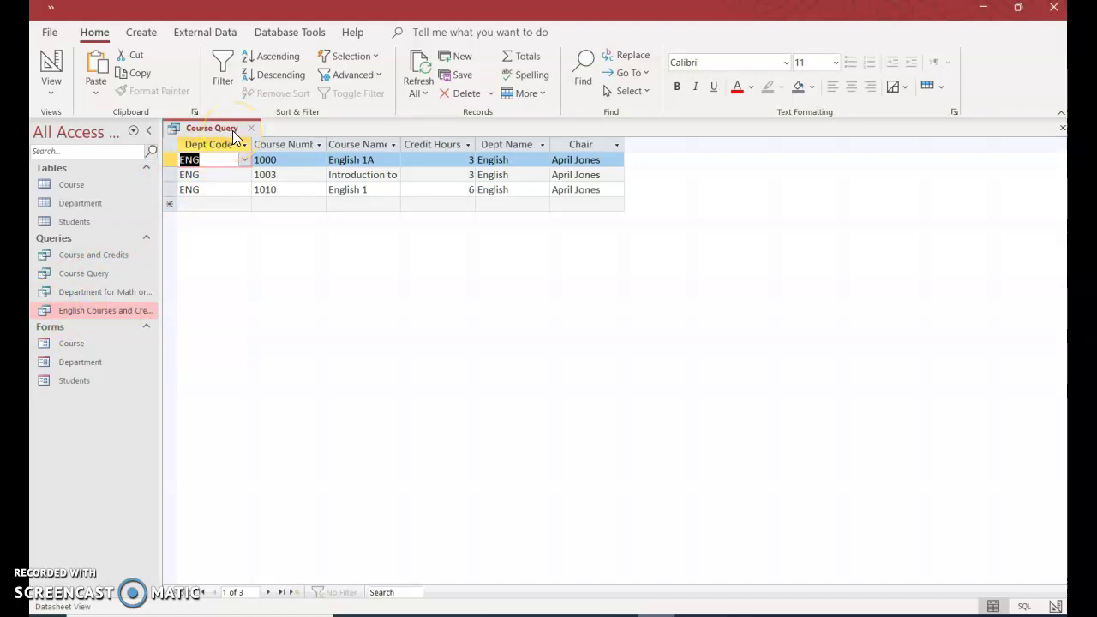
Step: Save the filtered Course Query as a new query object named English Only and close it
{"action": "left_click", "coordinate": [49, 36]}
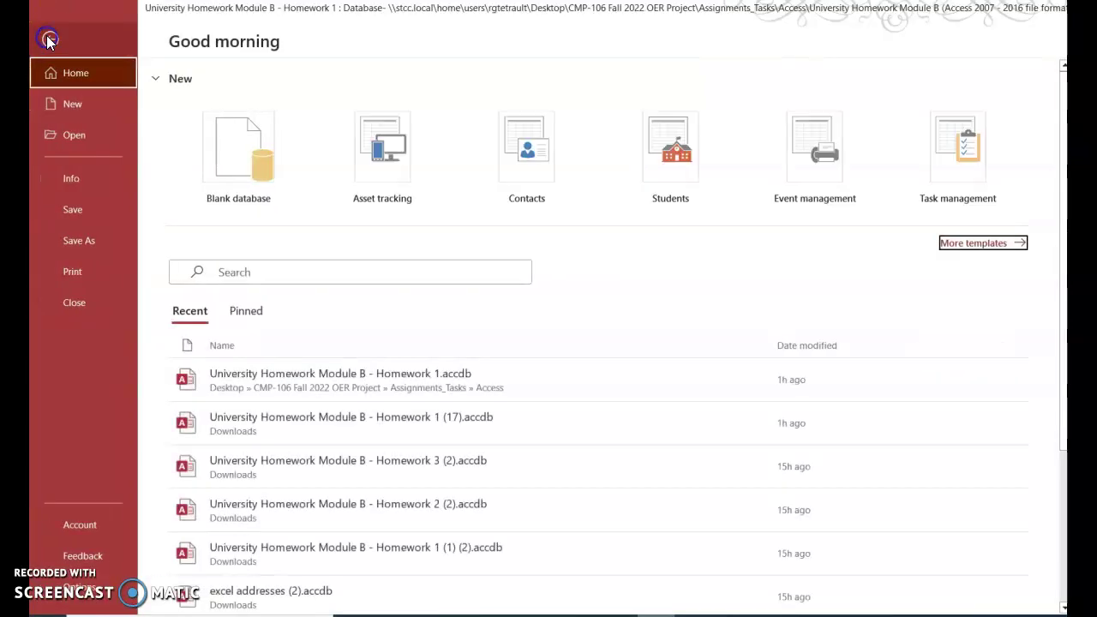
{"action": "left_click", "coordinate": [77, 242]}
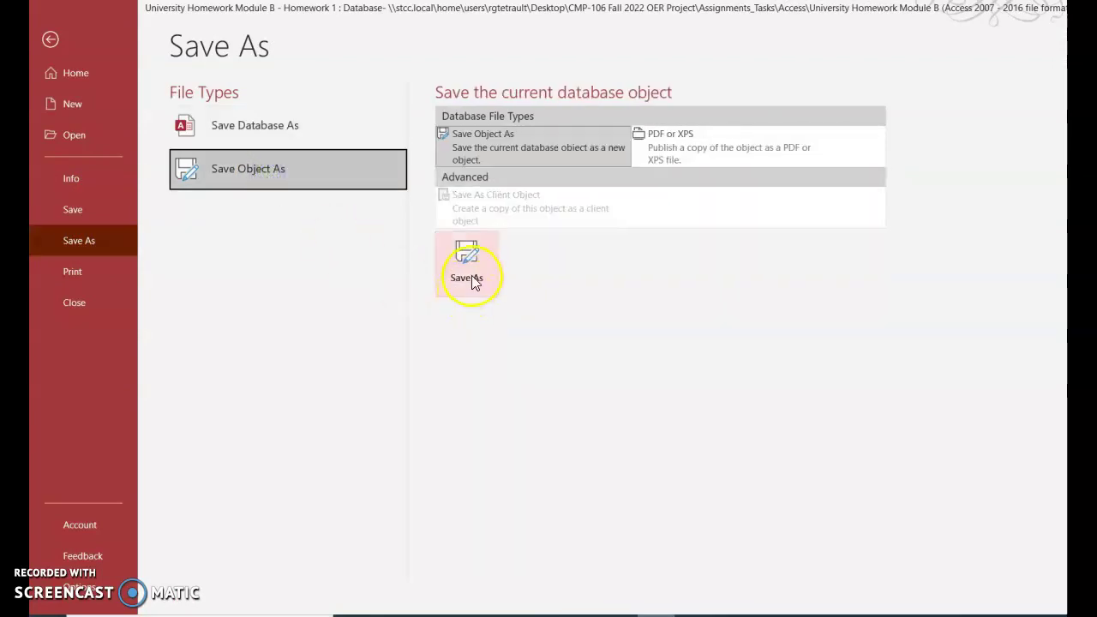
{"action": "left_click", "coordinate": [473, 276]}
{"action": "type", "text": "English Only"}
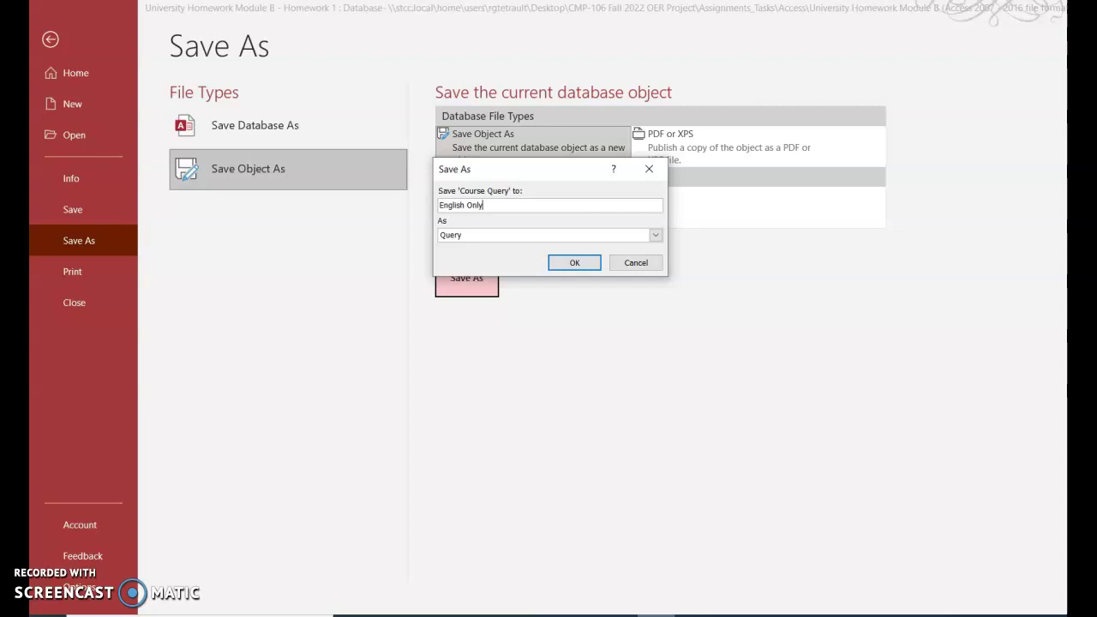
{"action": "left_click", "coordinate": [575, 263]}
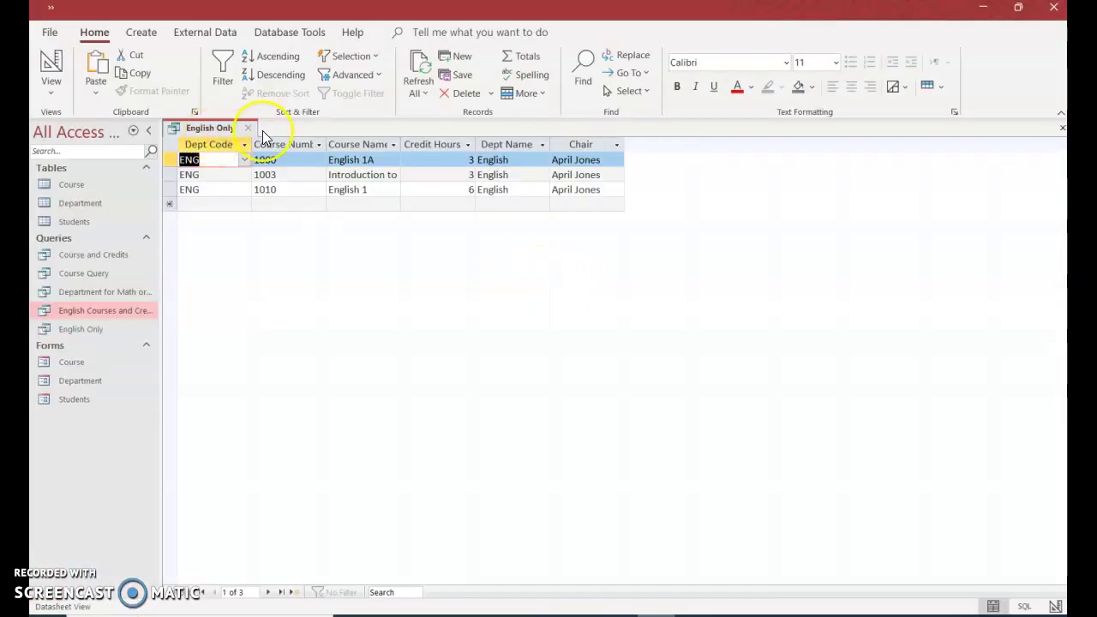
{"action": "left_click", "coordinate": [248, 127]}
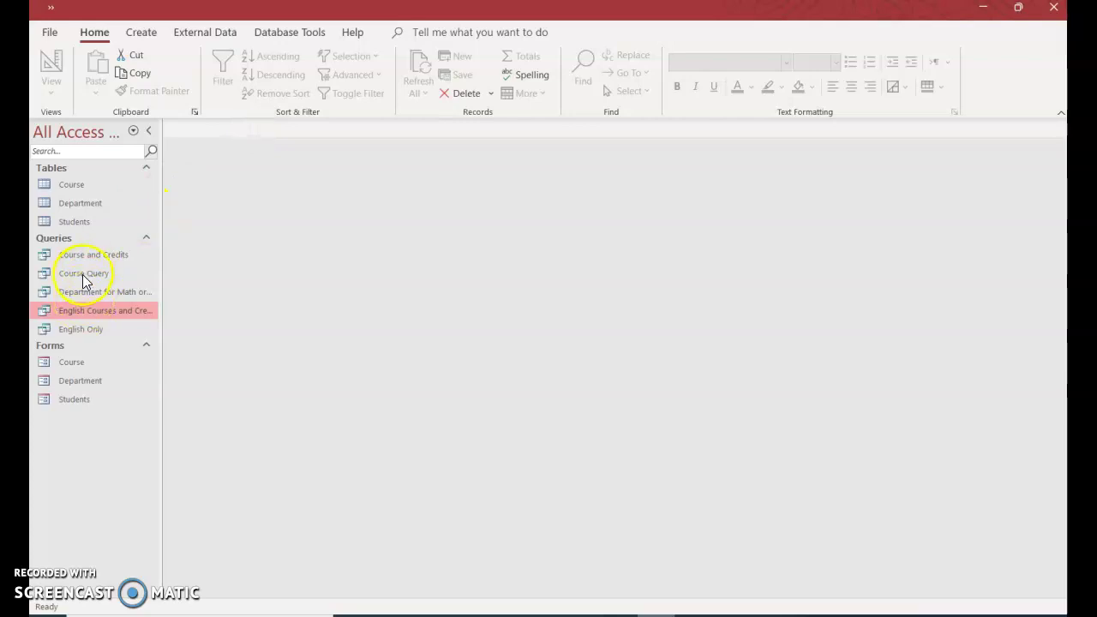
Step: Open Course Query and English Only to compare their records, and close both queries
{"action": "double_click", "coordinate": [84, 276]}
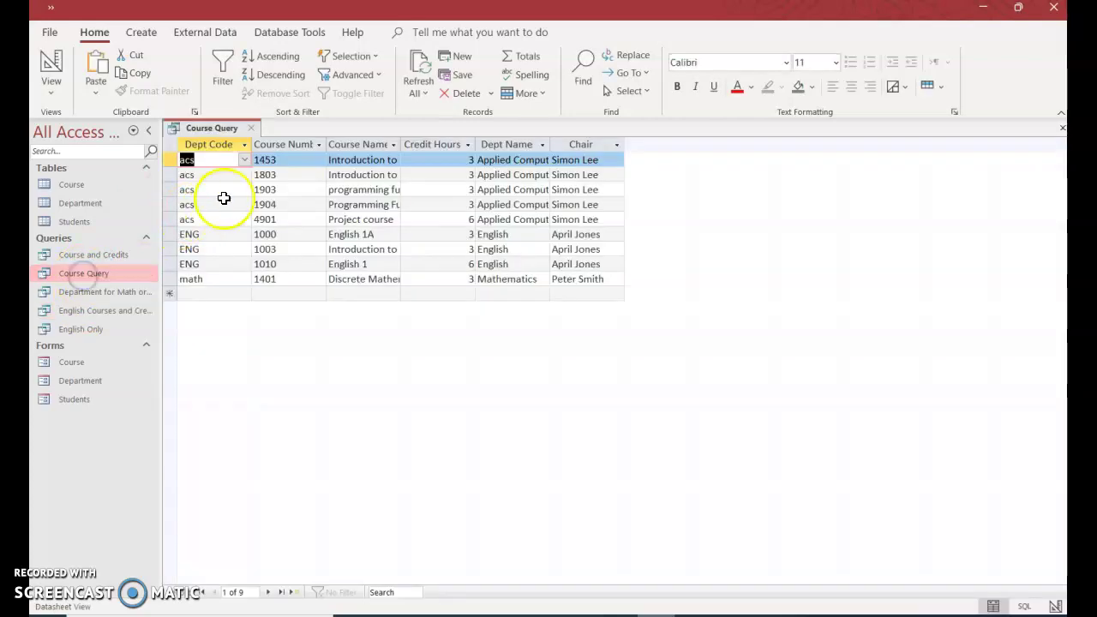
{"action": "double_click", "coordinate": [82, 331]}
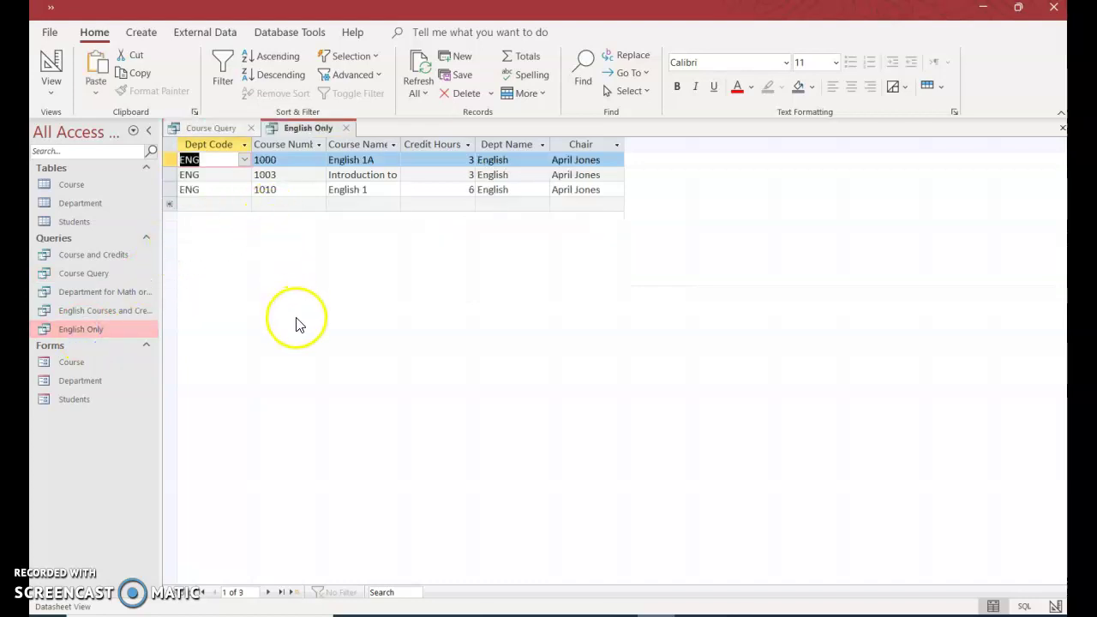
{"action": "left_click", "coordinate": [1062, 129]}
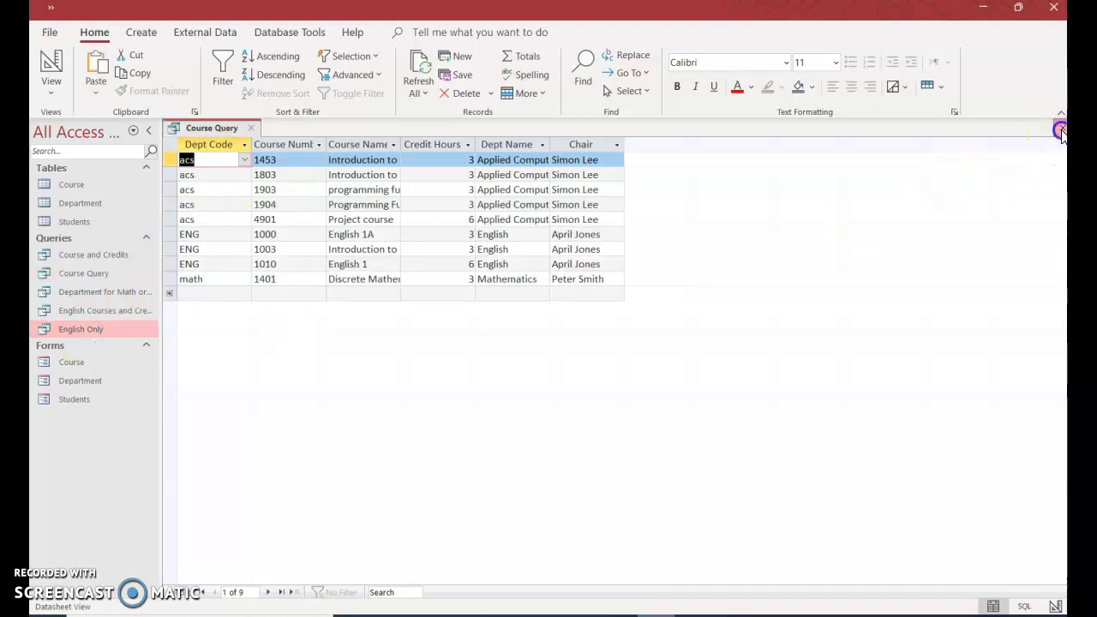
{"action": "left_click", "coordinate": [1062, 128]}
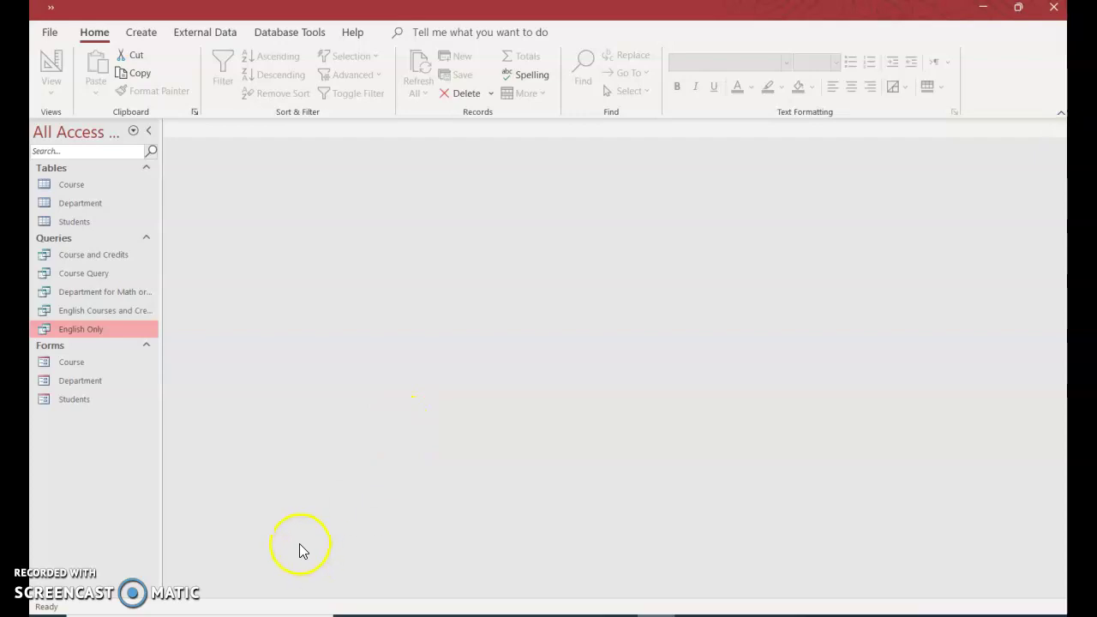